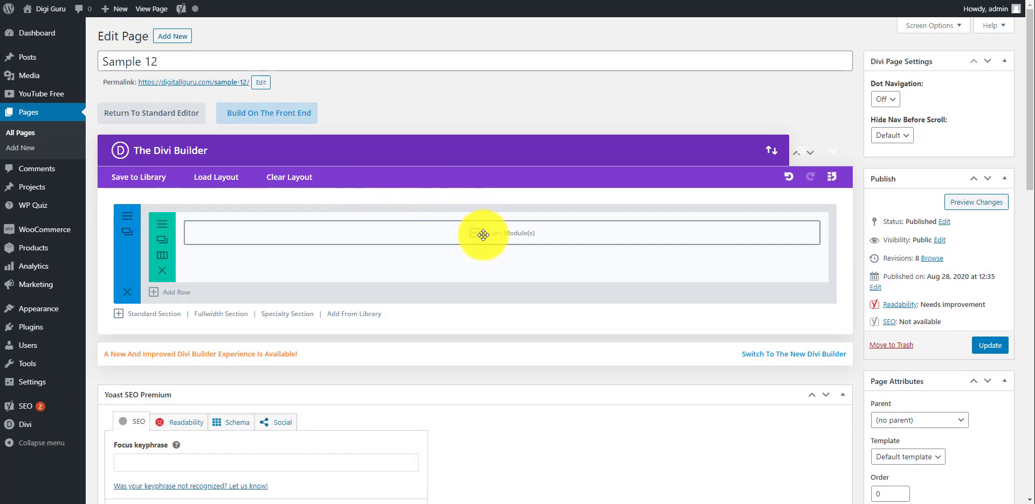
- Insert a Blog module into the empty row and include the Adwords and Automatic bidding strategy categories
left_click(474, 235)
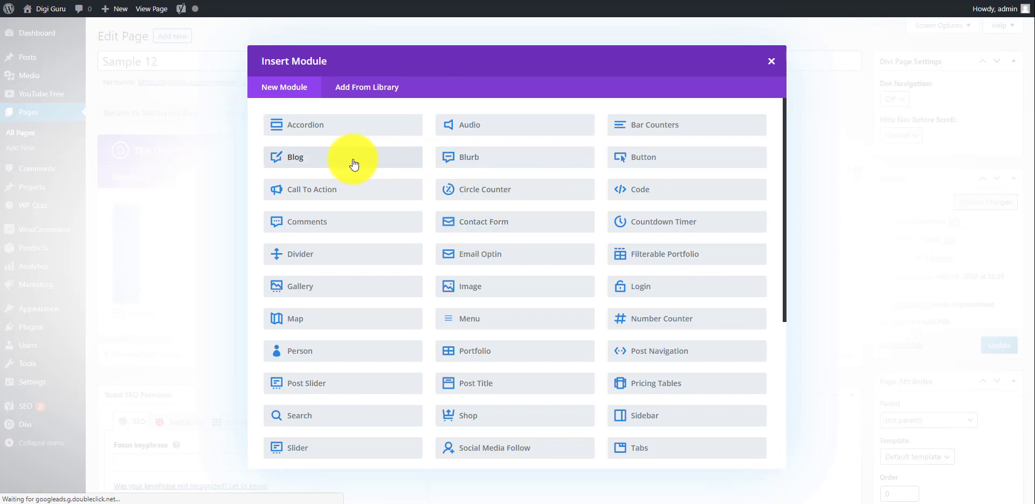
left_click(297, 160)
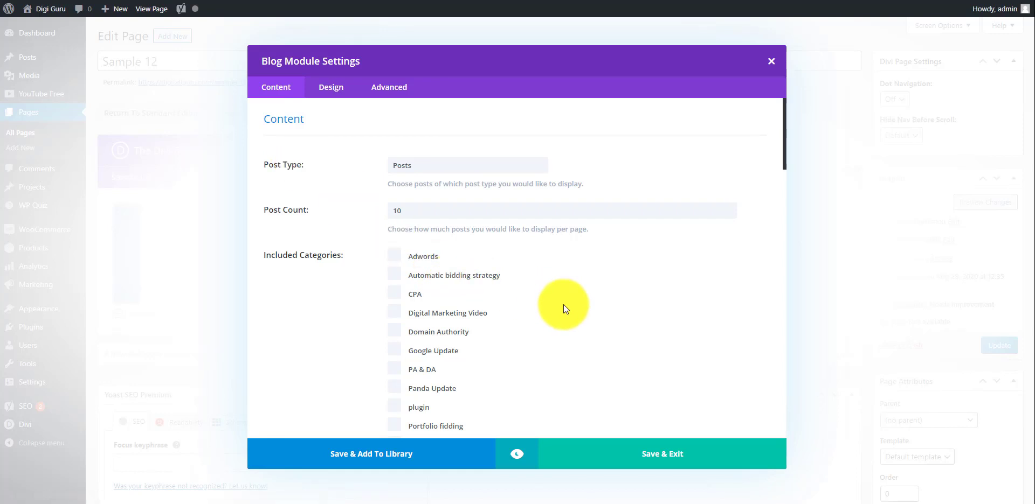
scroll(564, 305, "down", 2)
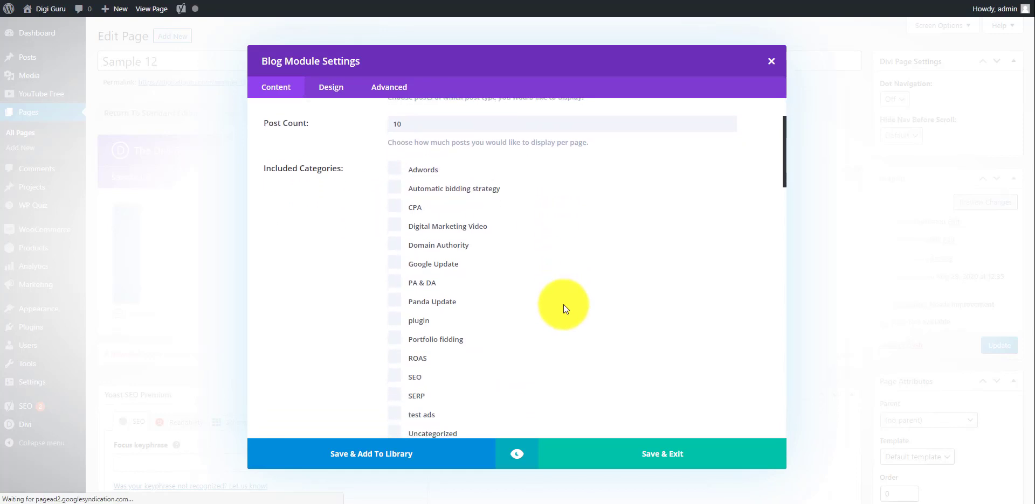
scroll(564, 305, "down", 3)
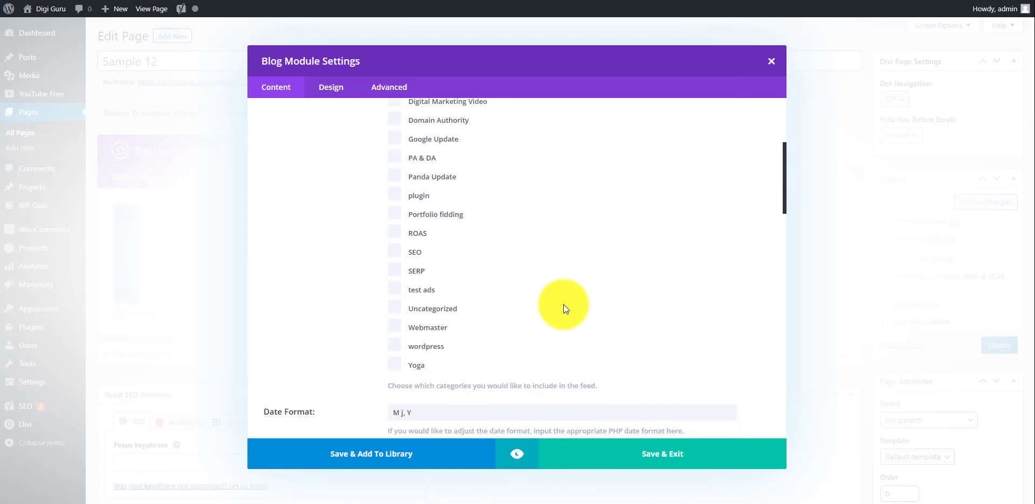
scroll(563, 305, "up", 4)
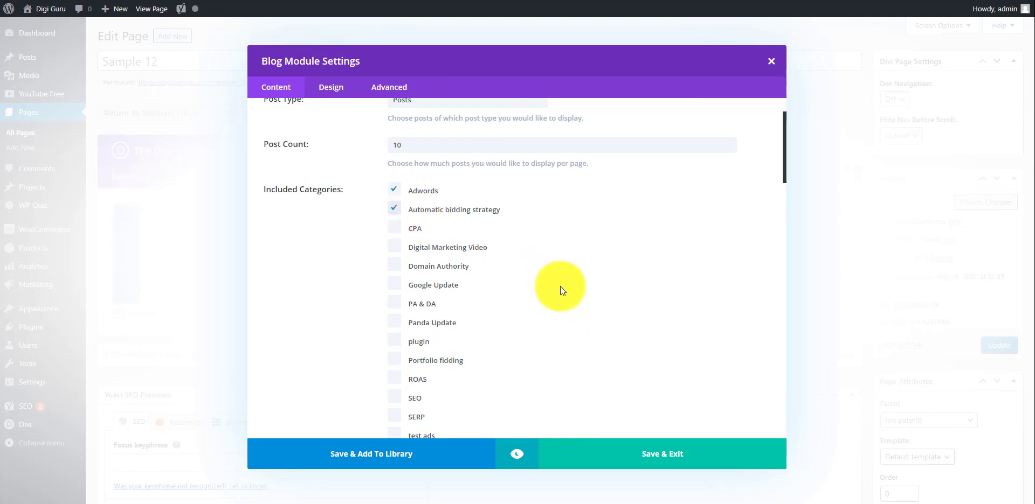
- Enable the Read More button for the Blog module's post excerpts
scroll(622, 307, "down", 5)
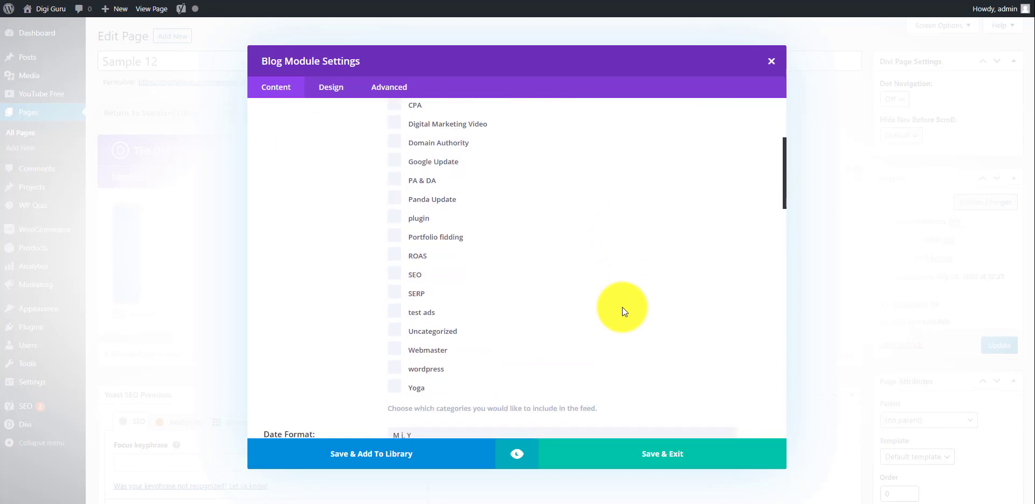
scroll(622, 311, "down", 1)
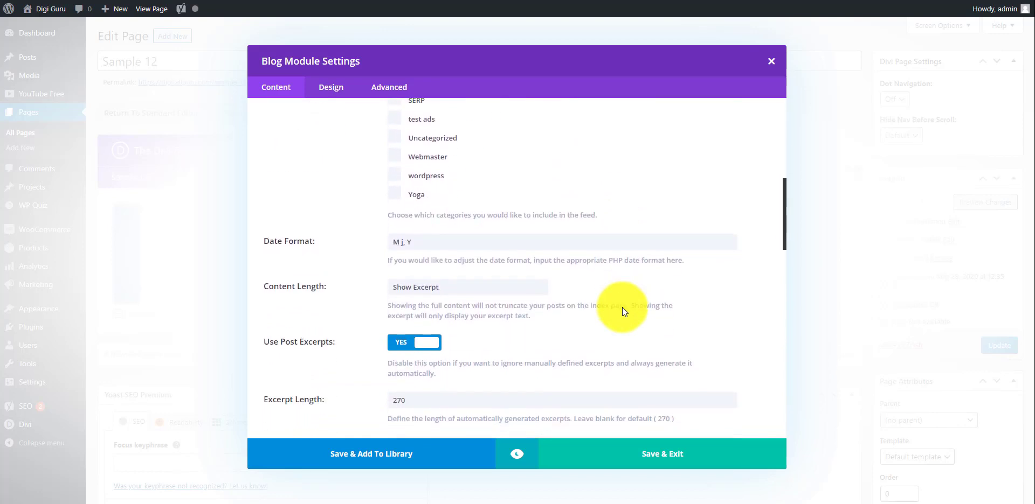
scroll(623, 311, "down", 1)
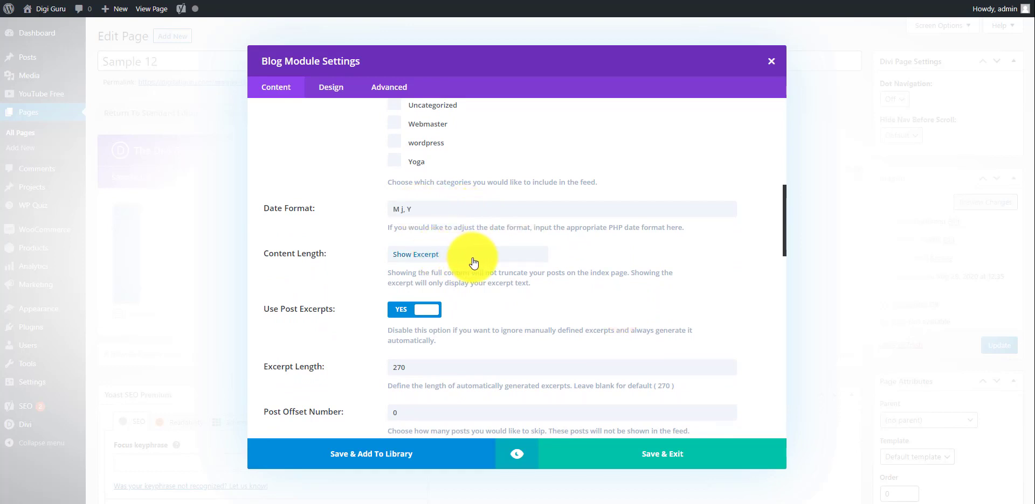
scroll(473, 262, "down", 3)
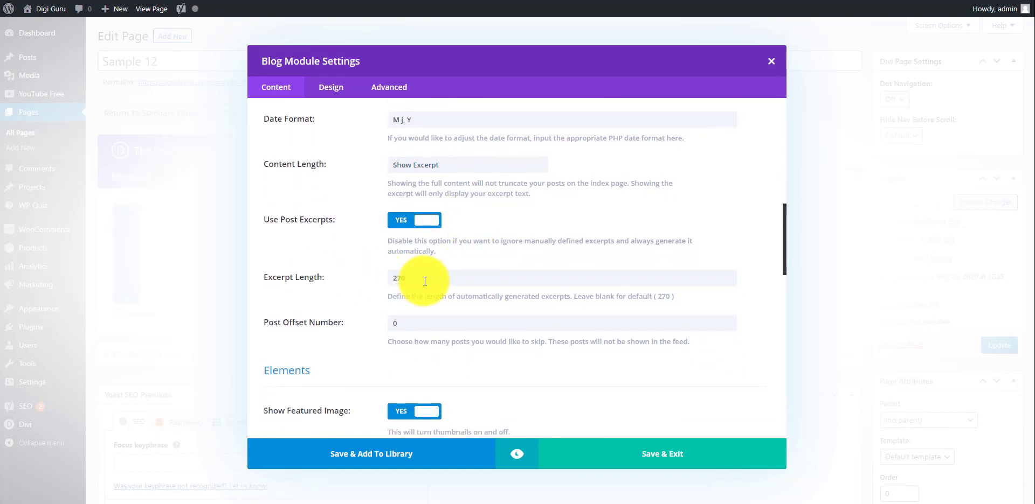
scroll(425, 281, "down", 5)
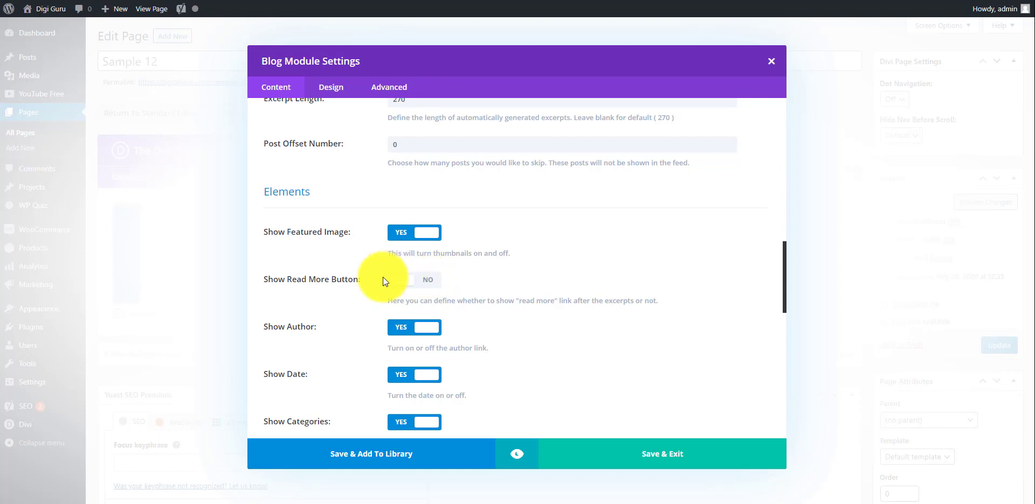
left_click(436, 281)
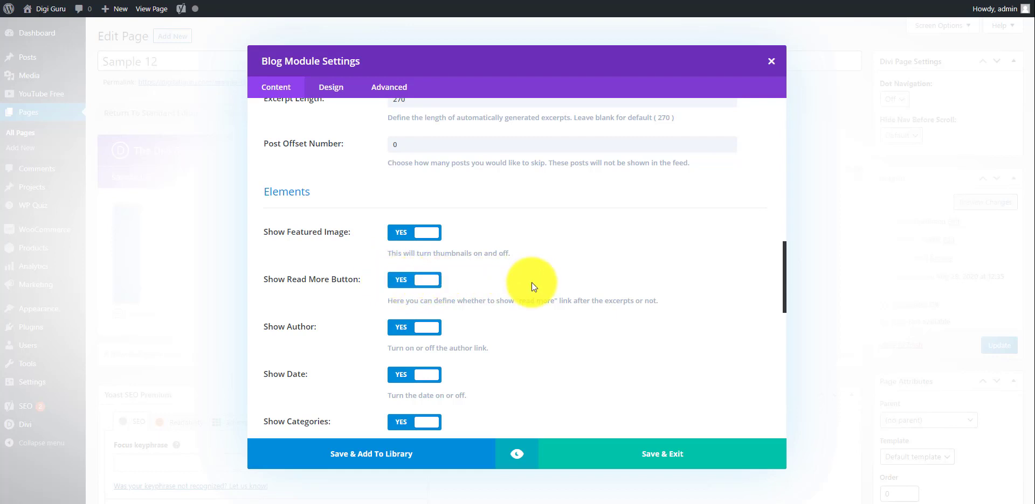
- Turn the Blog module's author display off and back on, and look through the remaining element and link settings
scroll(532, 283, "down", 2)
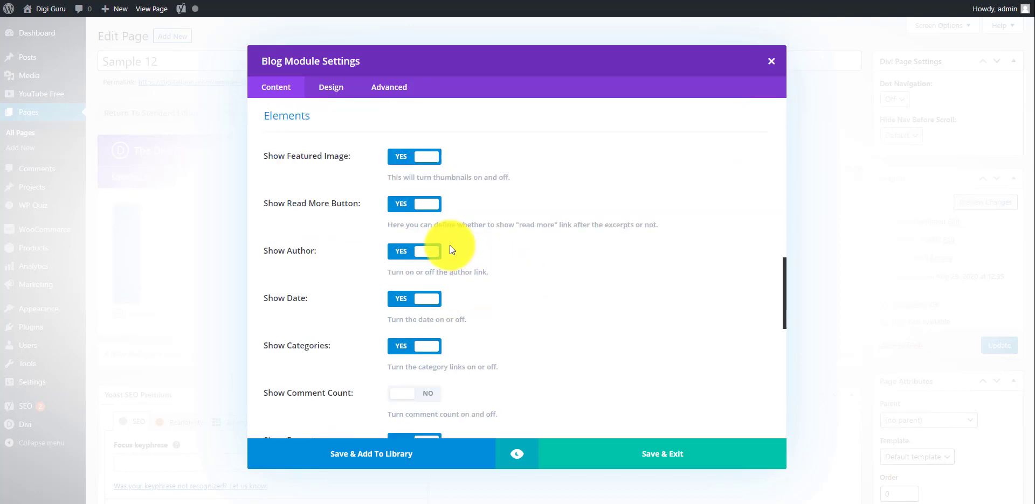
left_click(403, 260)
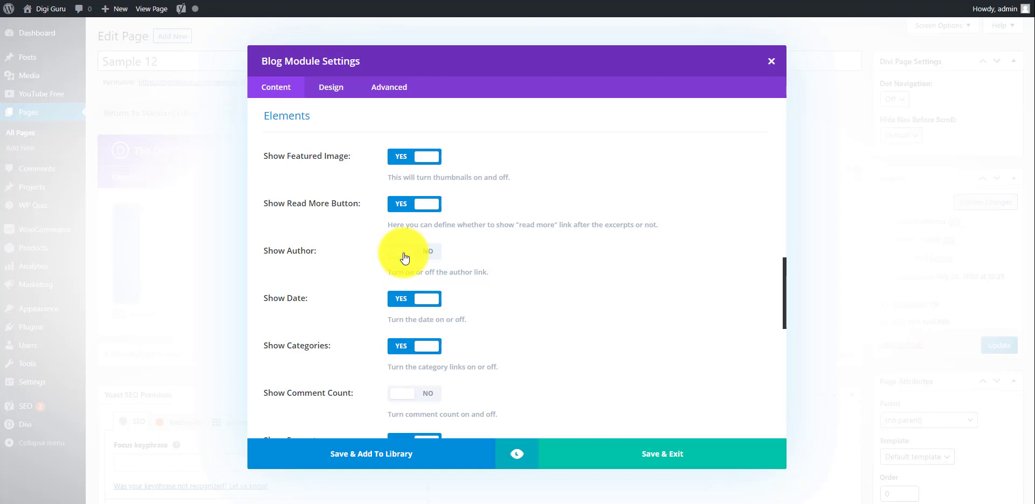
left_click(435, 258)
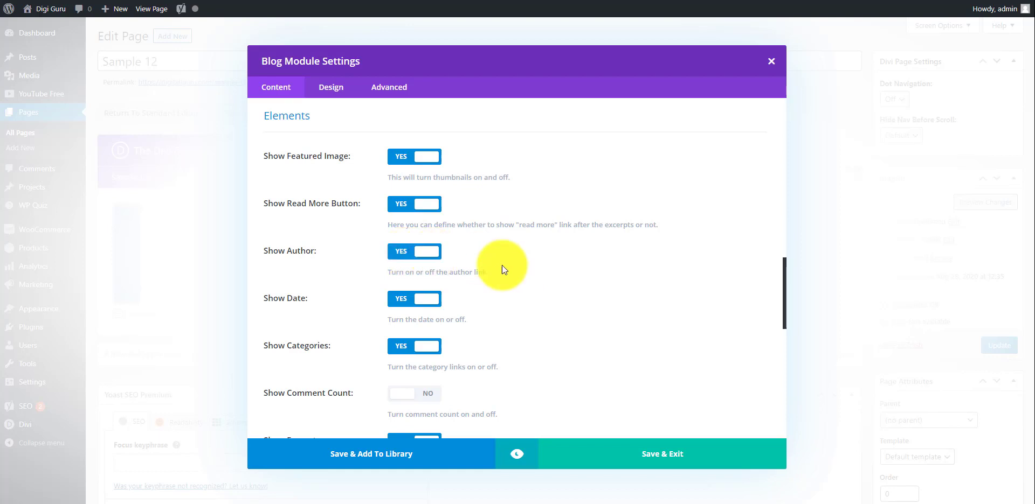
scroll(531, 279, "down", 1)
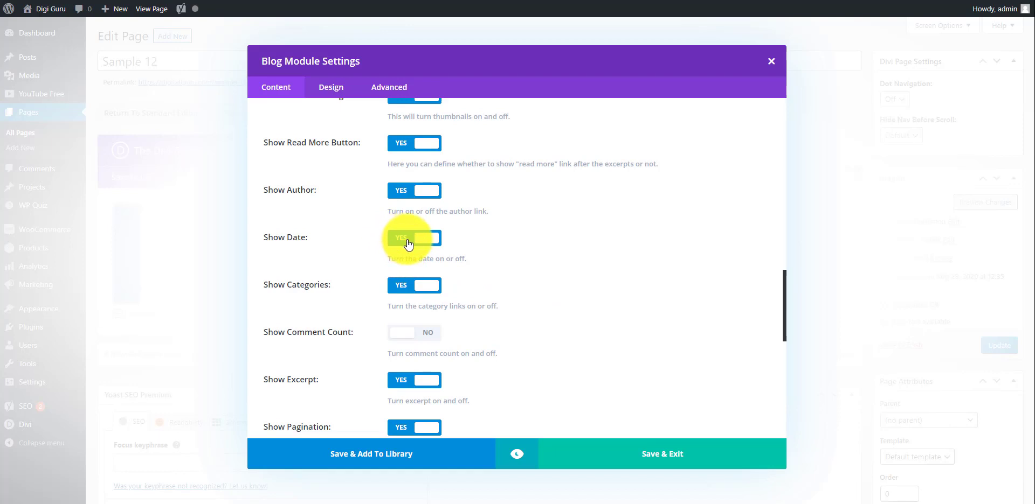
scroll(408, 245, "down", 1)
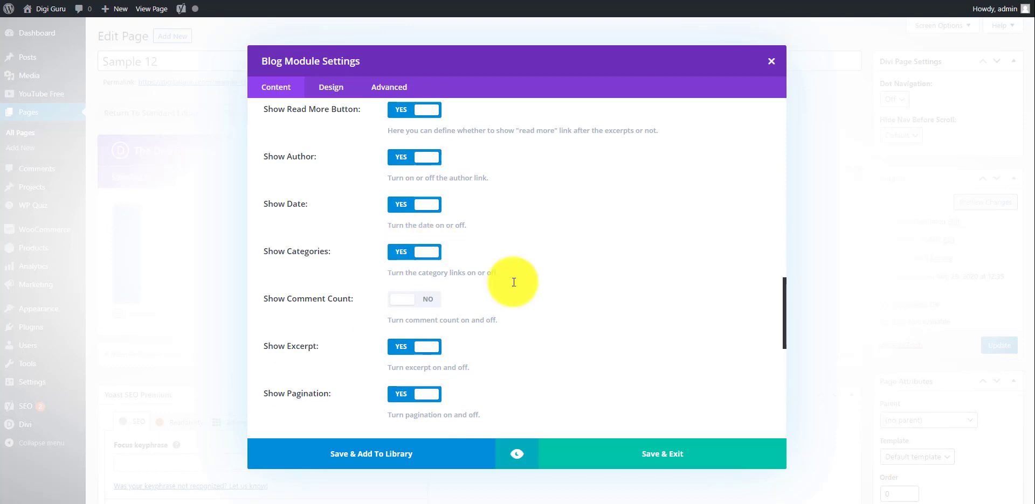
scroll(562, 298, "down", 1)
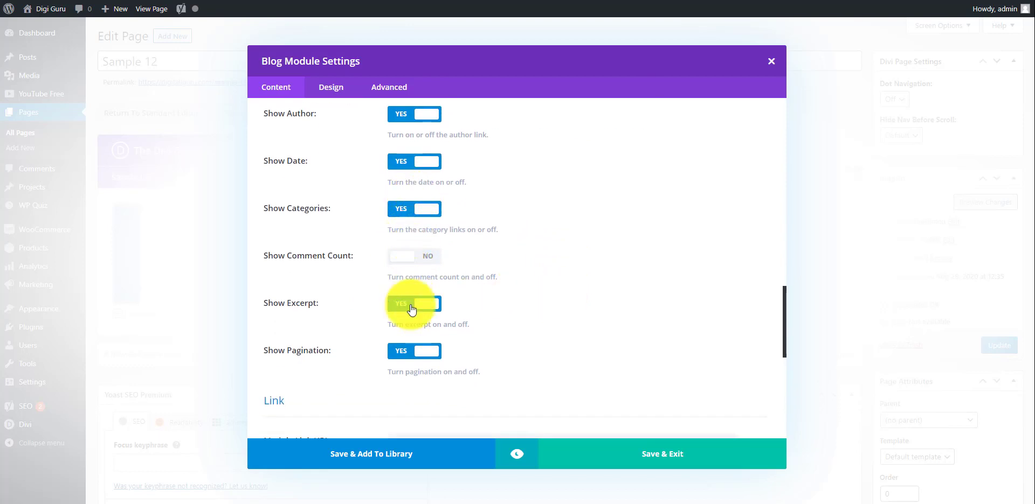
scroll(552, 322, "down", 3)
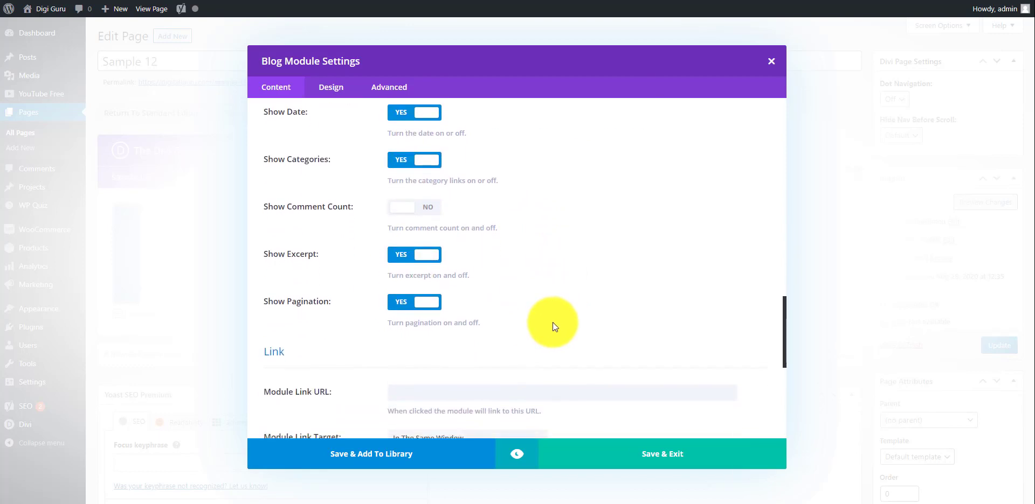
scroll(552, 322, "down", 1)
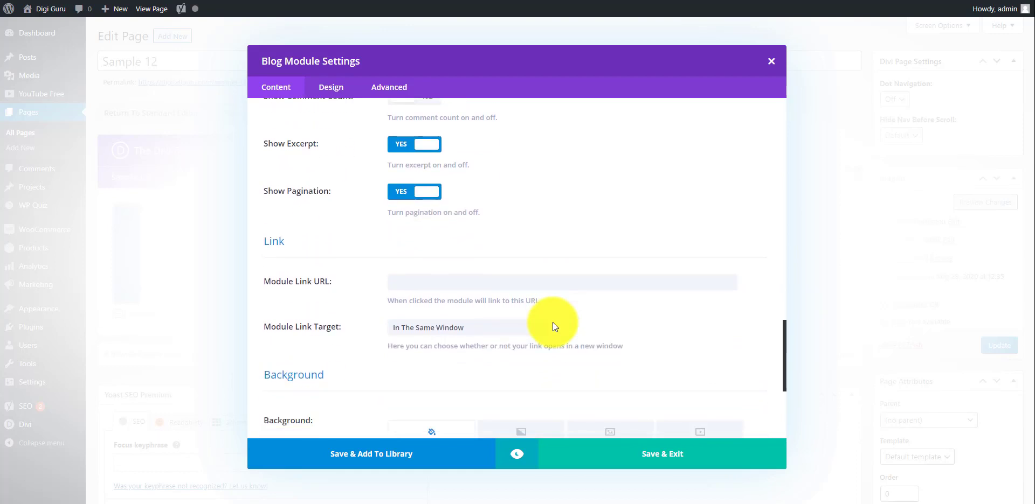
- Switch the Blog module's design layout to Grid and back to Fullwidth
left_click(326, 89)
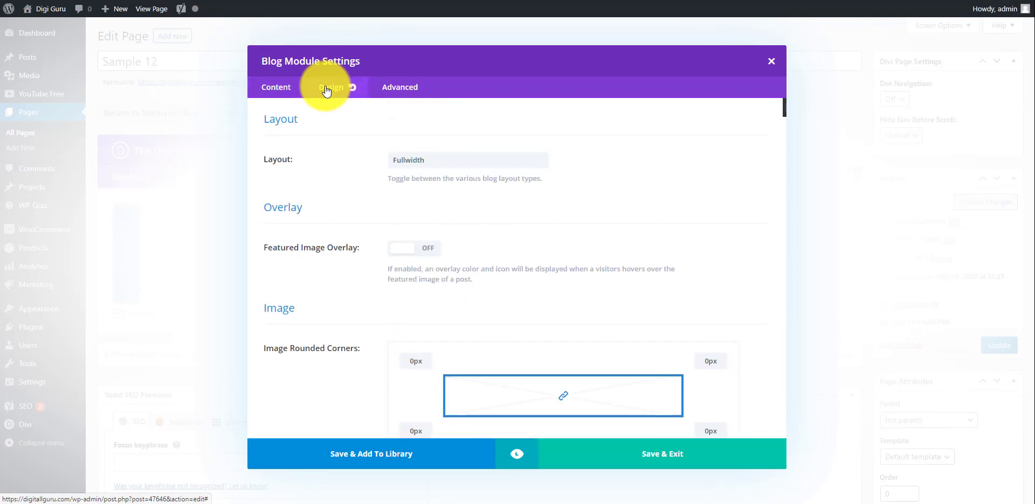
left_click(493, 166)
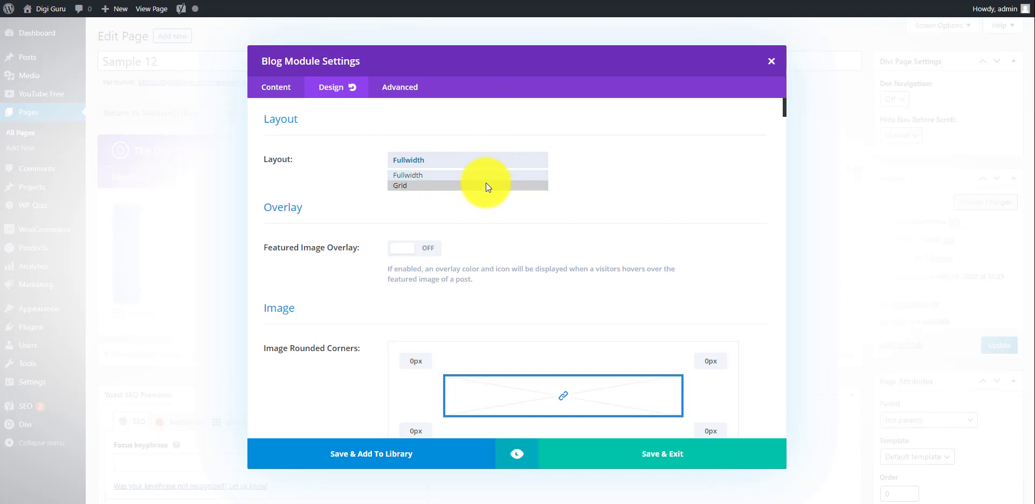
left_click(486, 186)
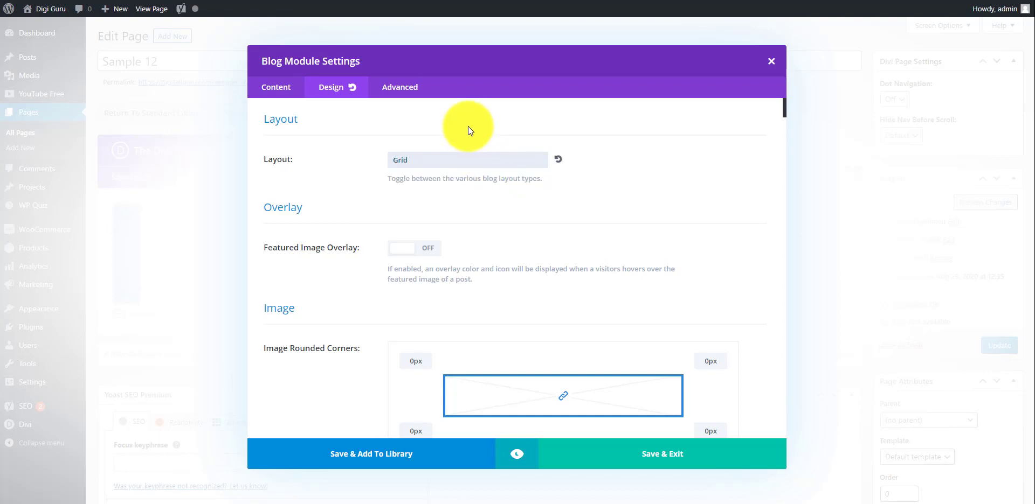
left_click(467, 160)
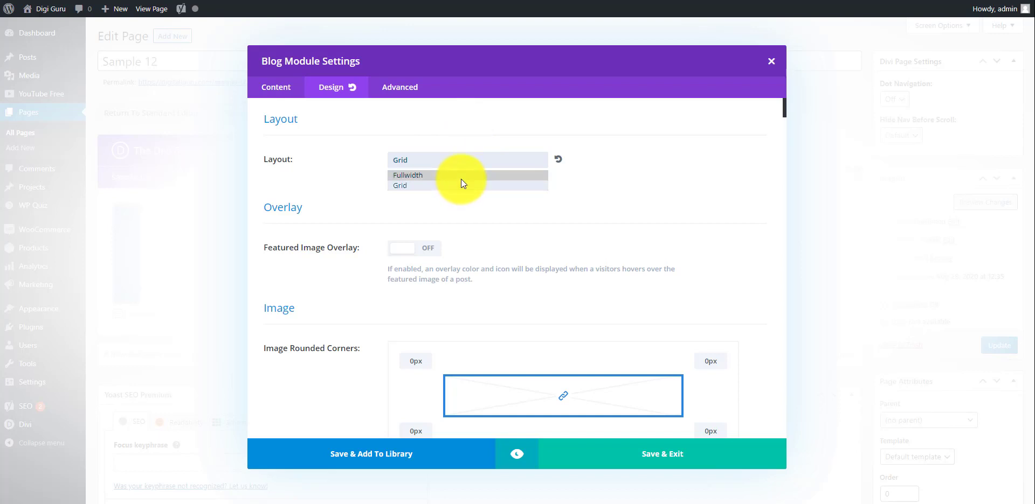
left_click(460, 176)
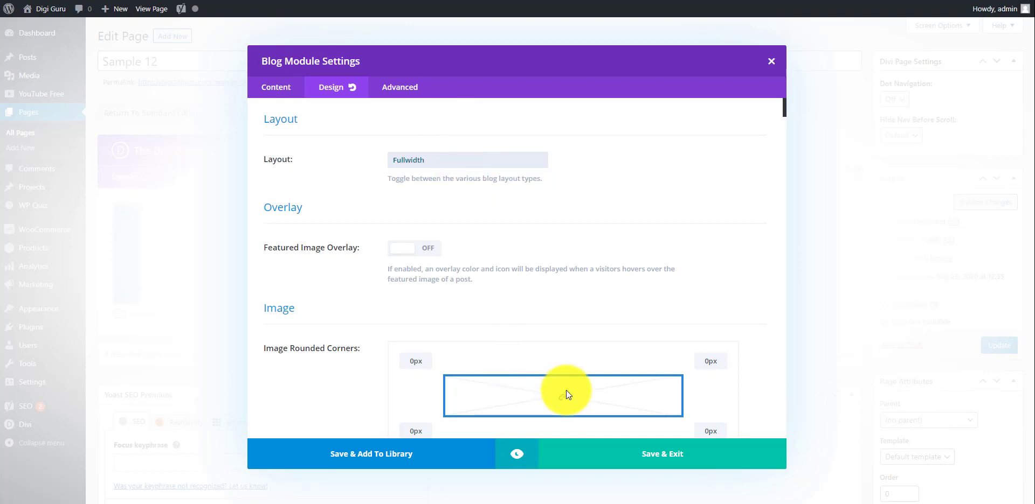
- Preview the Blog module's posts in the Fullwidth layout, and close the preview
left_click(517, 463)
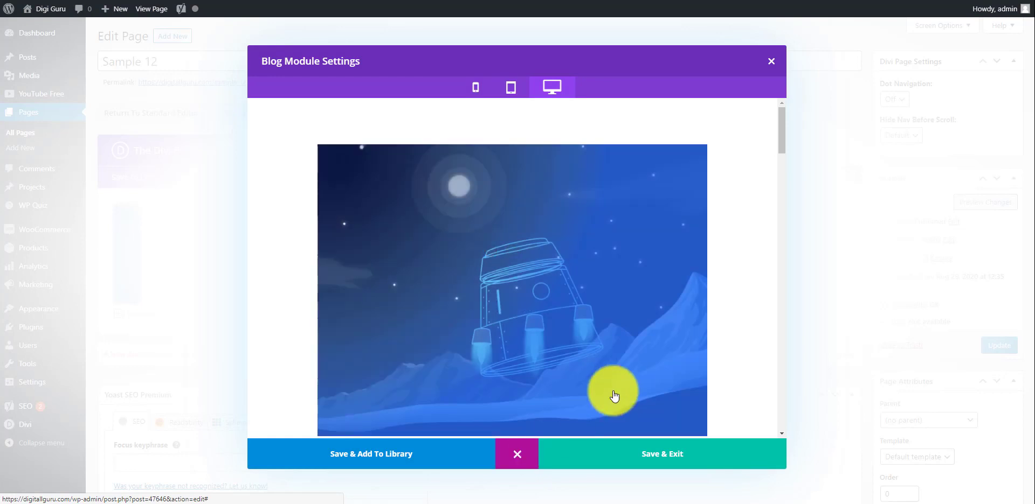
scroll(616, 319, "down", 2)
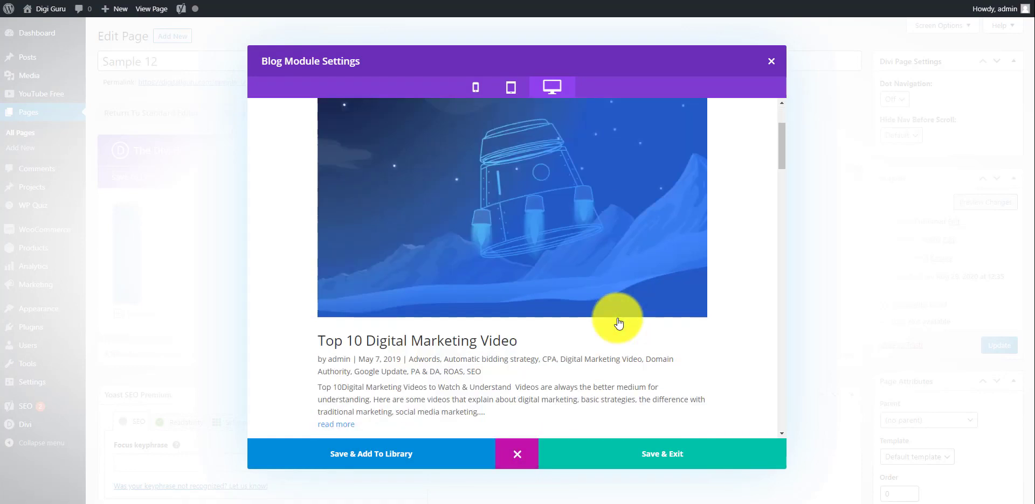
scroll(618, 324, "down", 1)
scroll(571, 292, "down", 2)
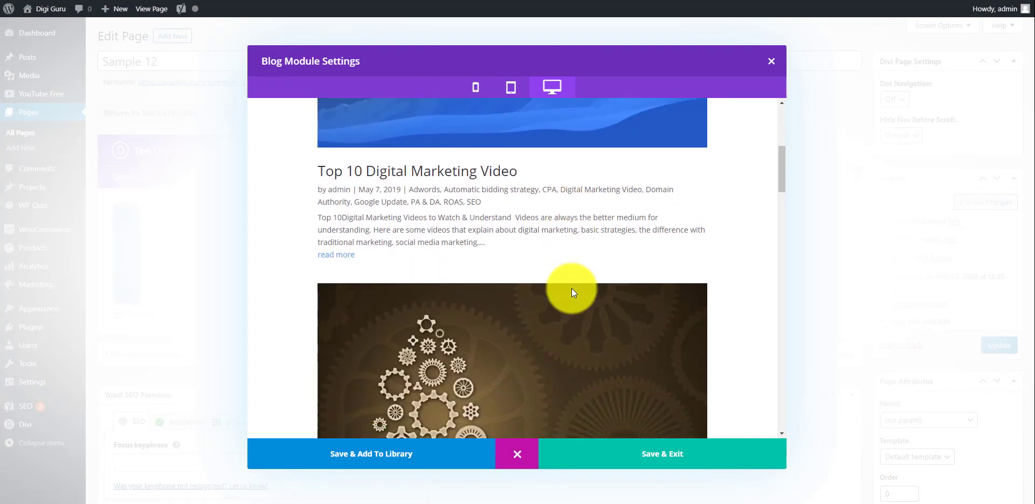
scroll(571, 290, "down", 5)
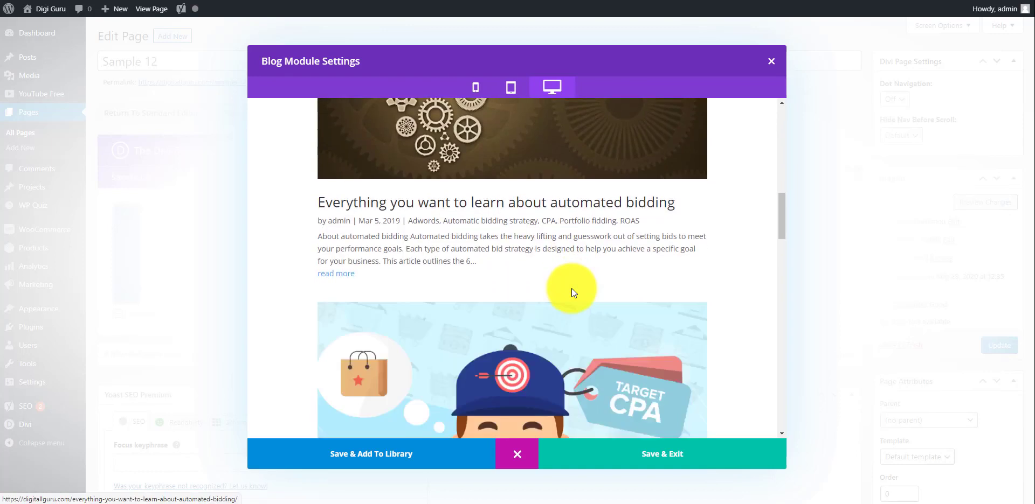
scroll(571, 289, "down", 2)
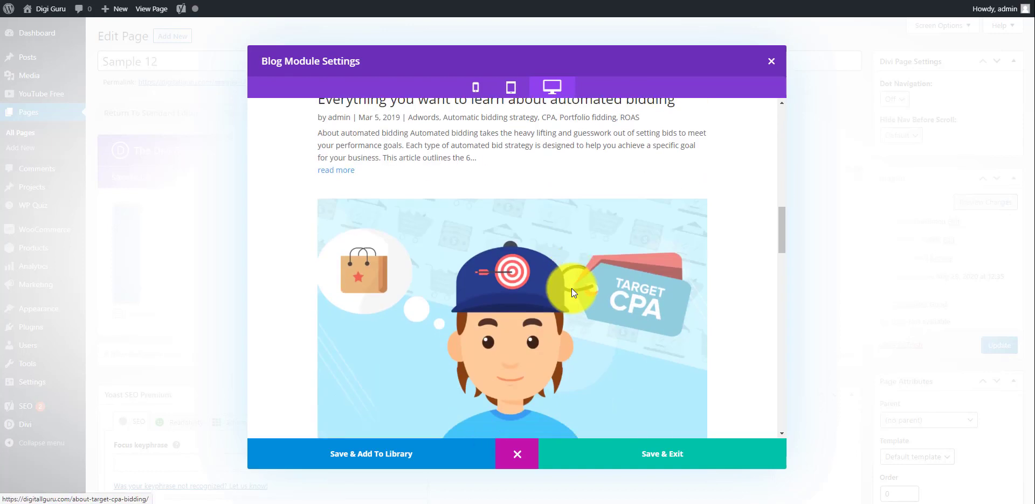
left_click(516, 454)
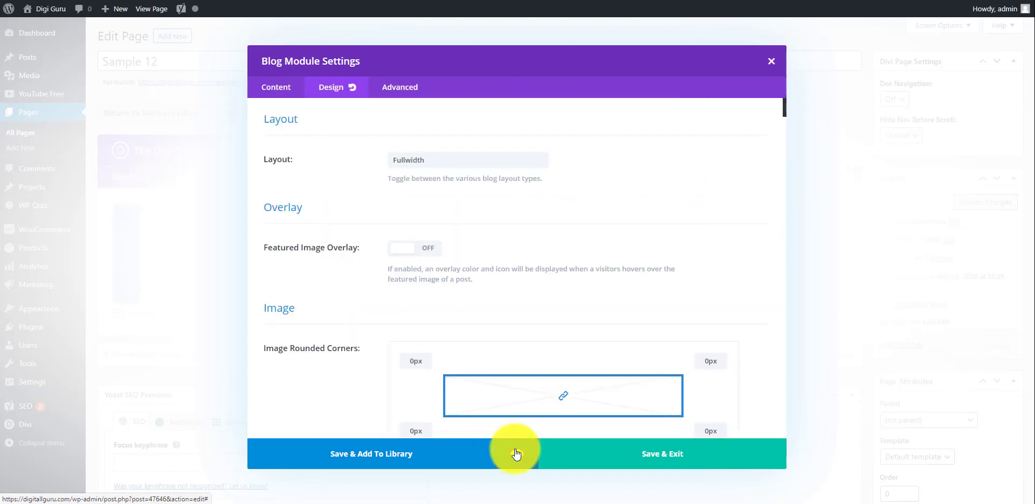
- Set the Blog module's layout to Grid and preview how the posts are arranged
left_click(482, 163)
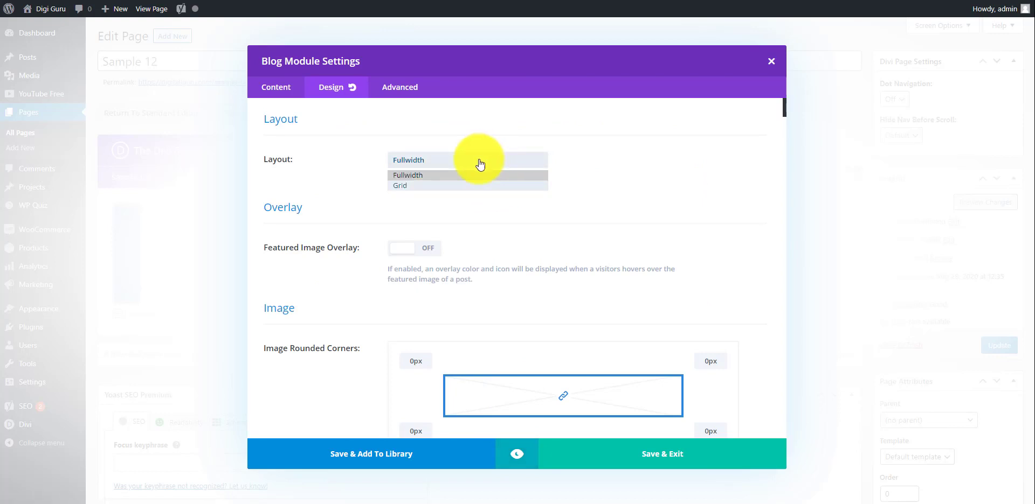
left_click(457, 185)
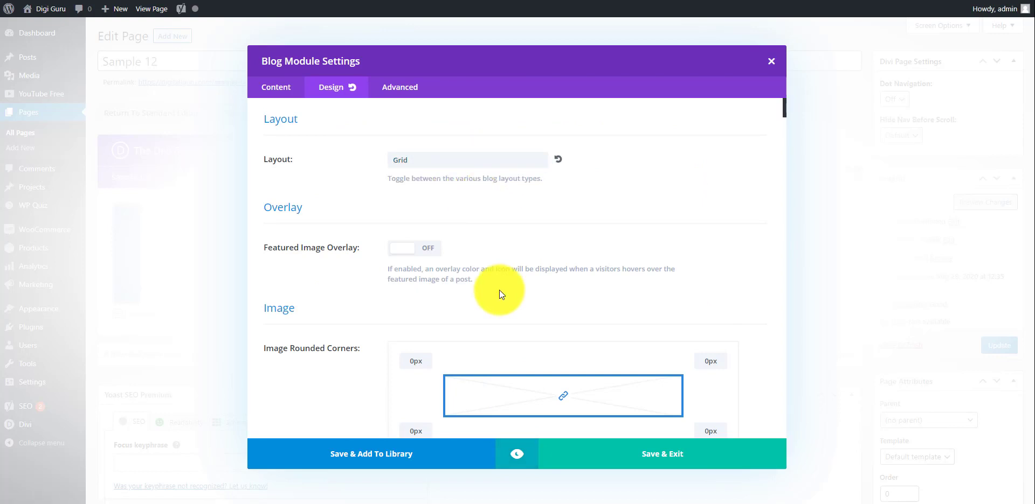
left_click(517, 456)
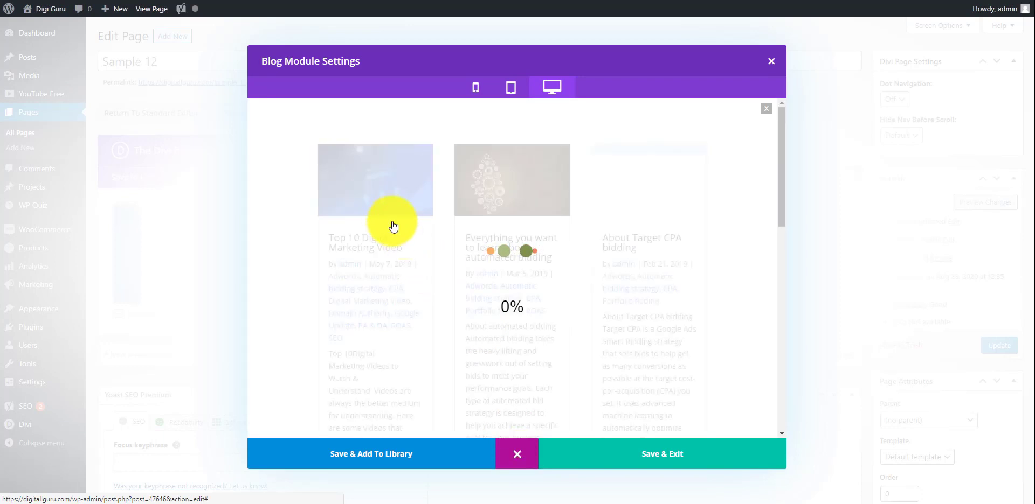
scroll(620, 259, "down", 6)
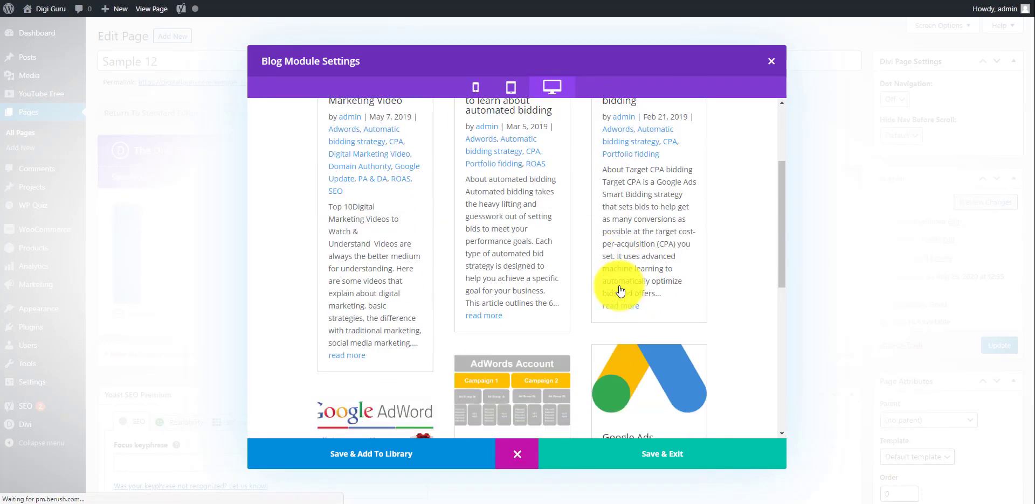
scroll(620, 291, "down", 2)
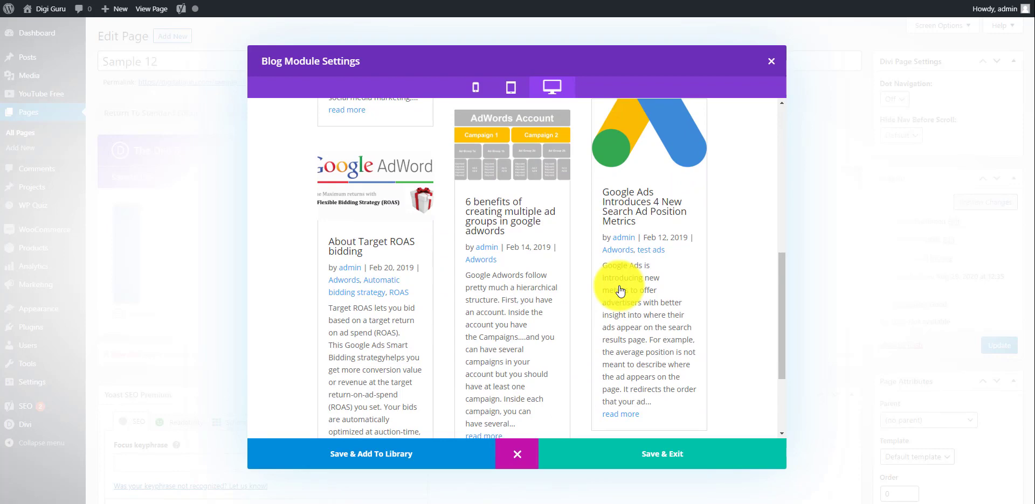
- Look through the remaining posts in the Grid layout preview, and close the preview
scroll(620, 291, "down", 2)
scroll(620, 291, "down", 2)
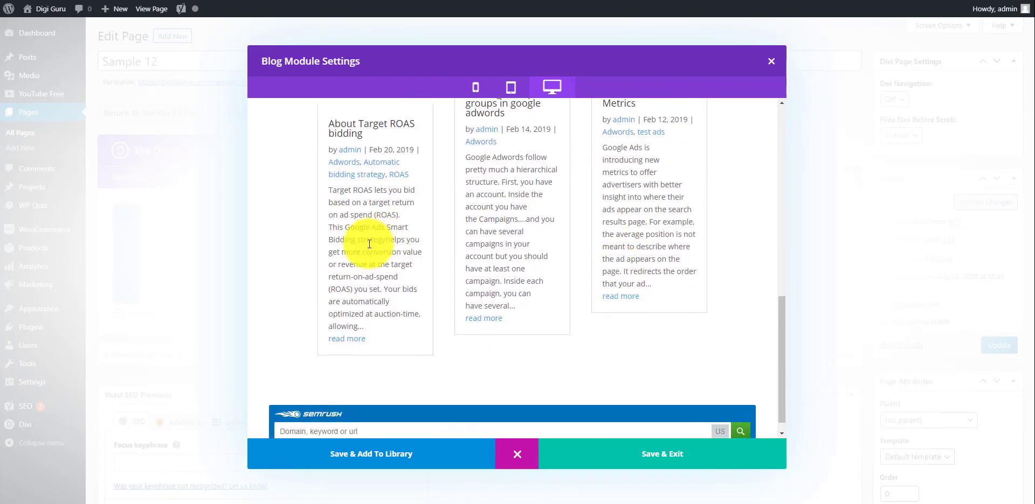
scroll(532, 268, "up", 3)
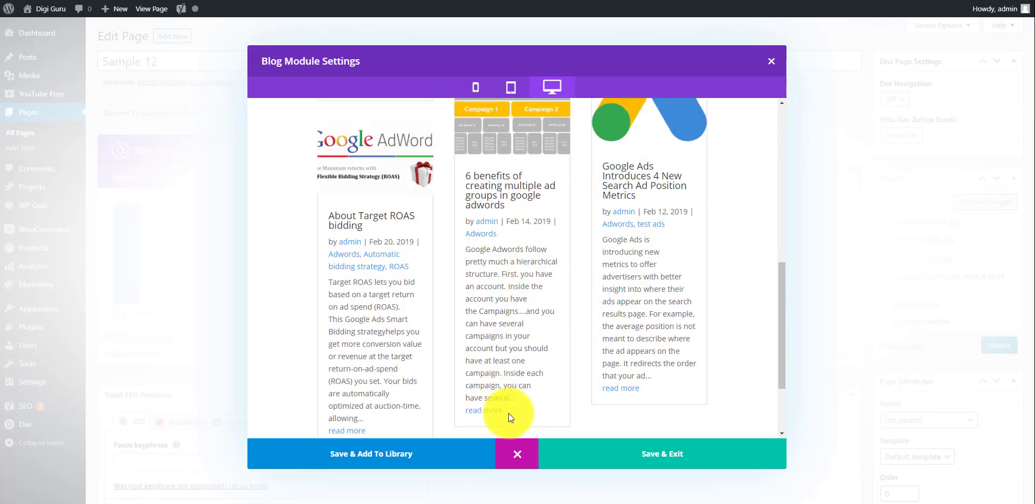
left_click(519, 455)
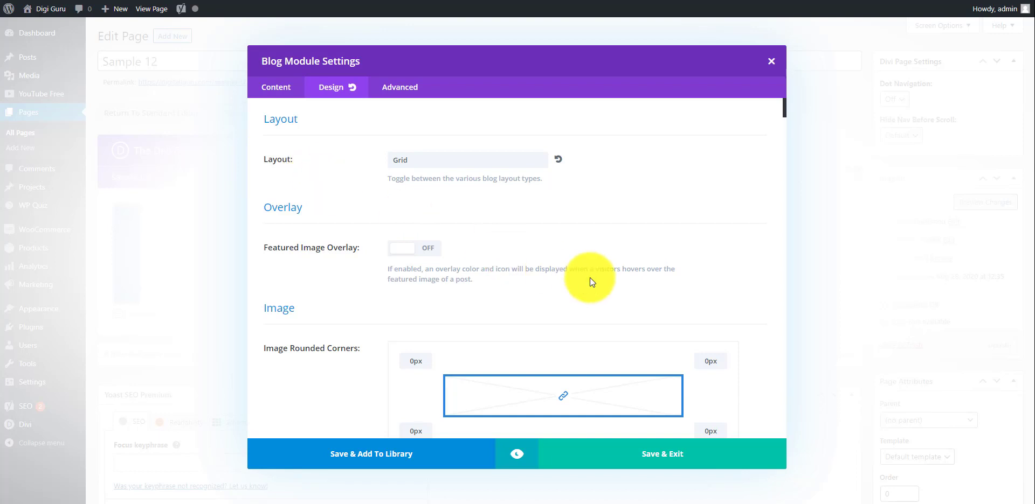
- Examine the Blog module's featured image overlay, image rounded corner and right-side image border settings
scroll(590, 277, "down", 2)
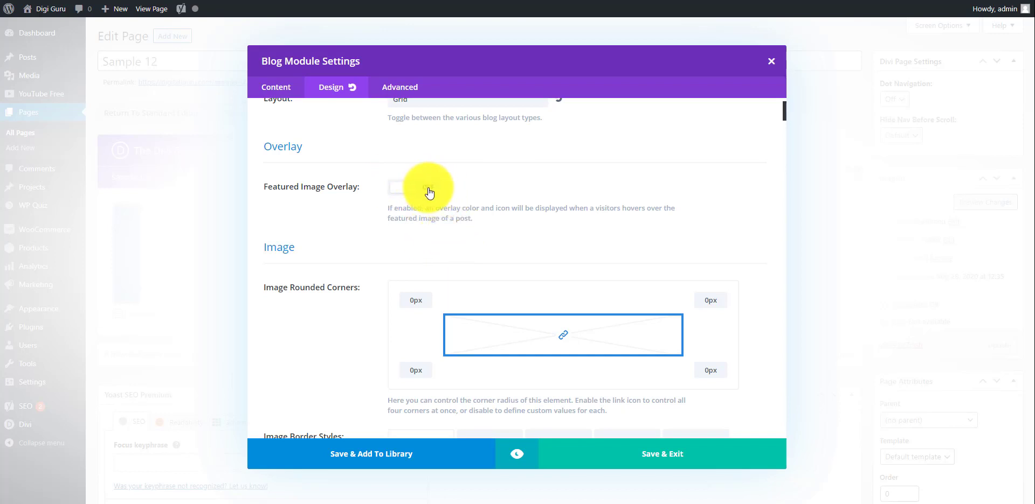
scroll(582, 223, "down", 1)
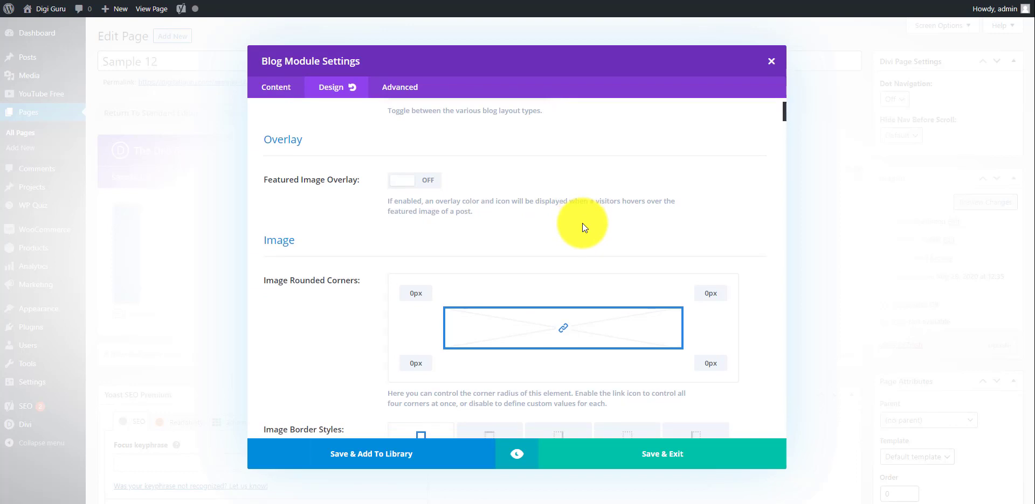
scroll(582, 223, "down", 5)
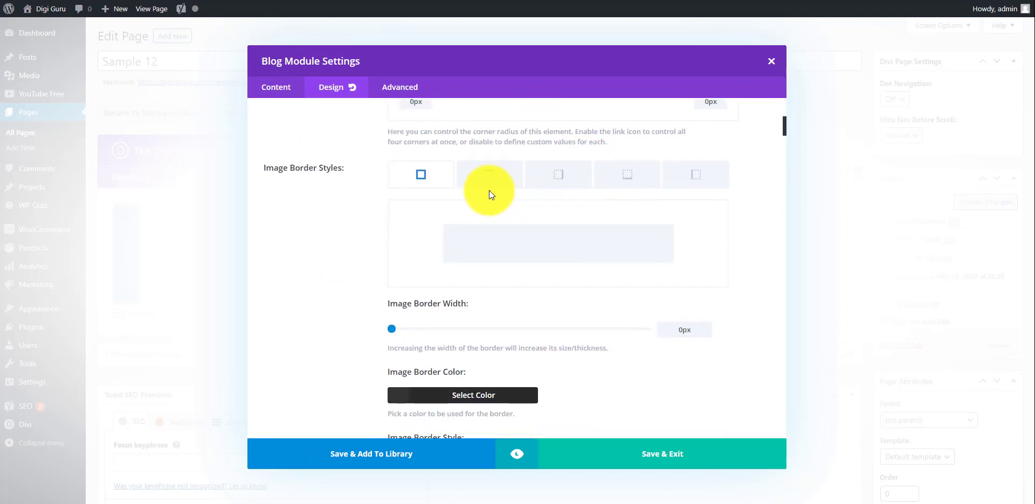
left_click(559, 176)
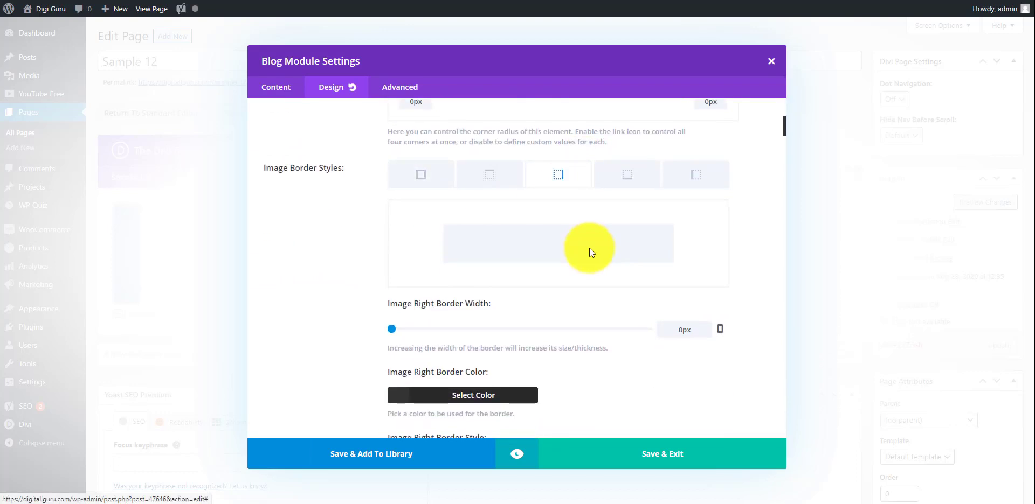
scroll(590, 248, "down", 1)
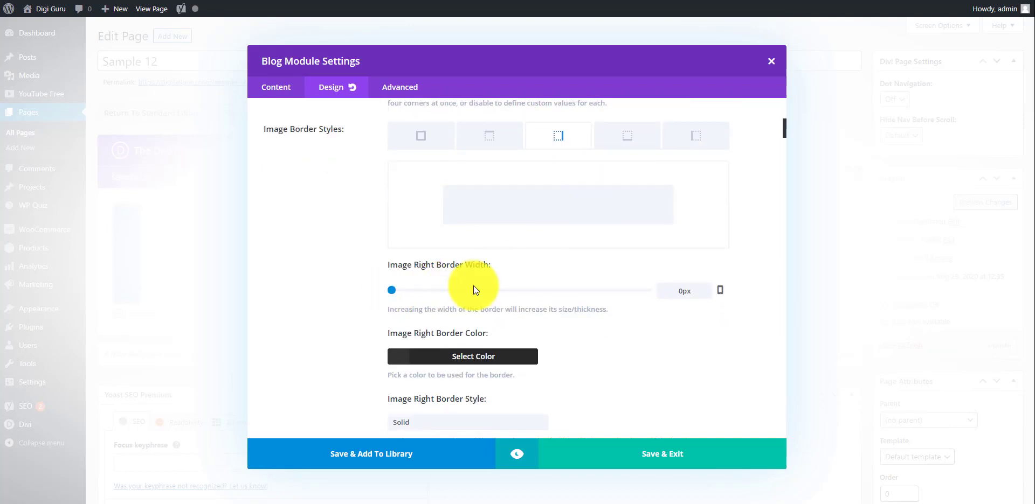
scroll(564, 292, "down", 2)
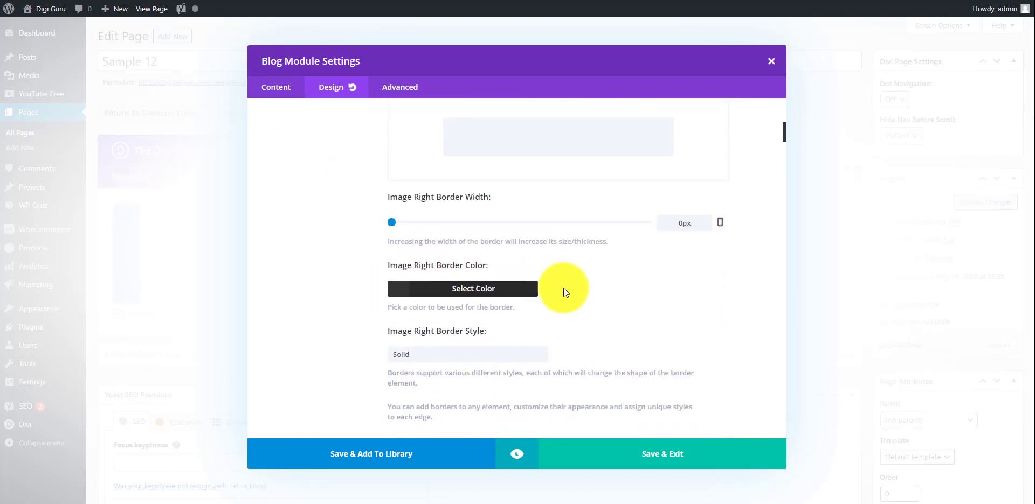
scroll(563, 292, "down", 2)
scroll(564, 288, "down", 1)
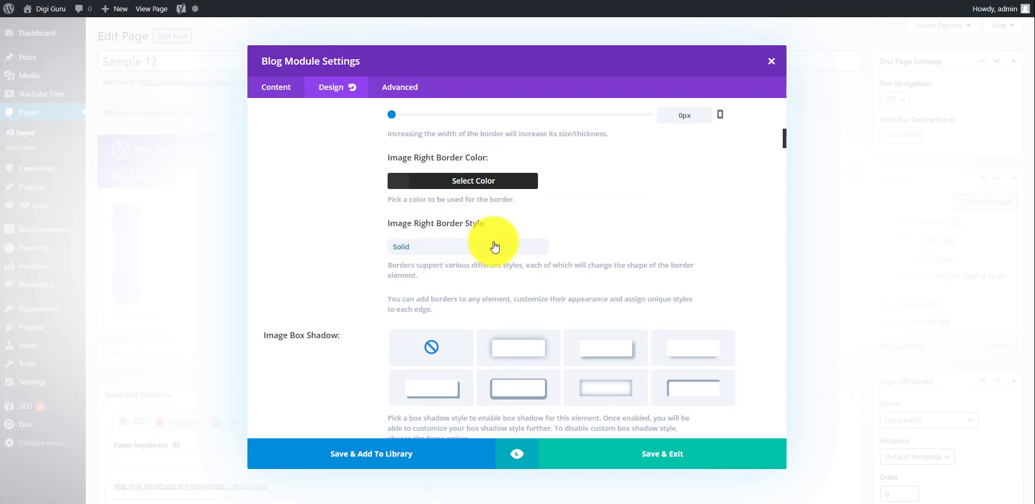
- Apply the box shadow style with a soft shadow on all sides to the blog images
scroll(492, 245, "down", 2)
scroll(495, 251, "down", 2)
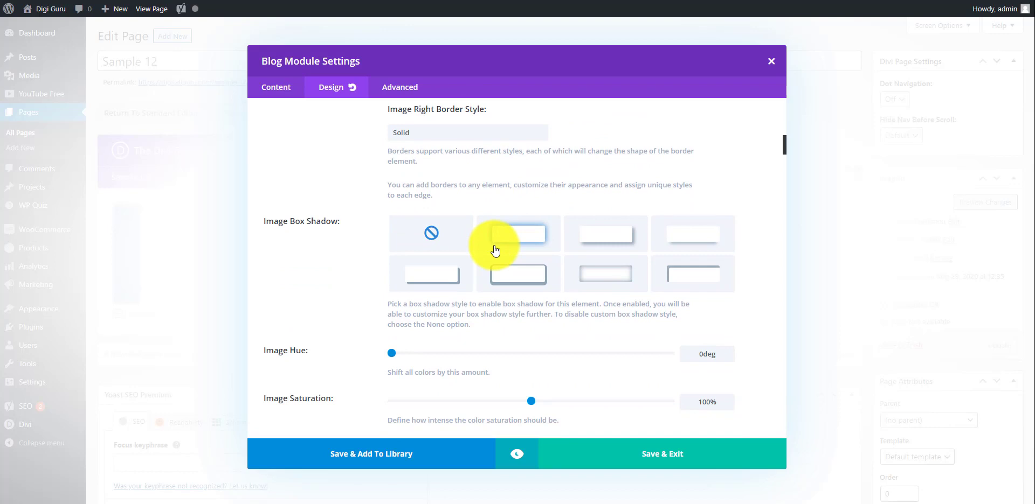
left_click(529, 235)
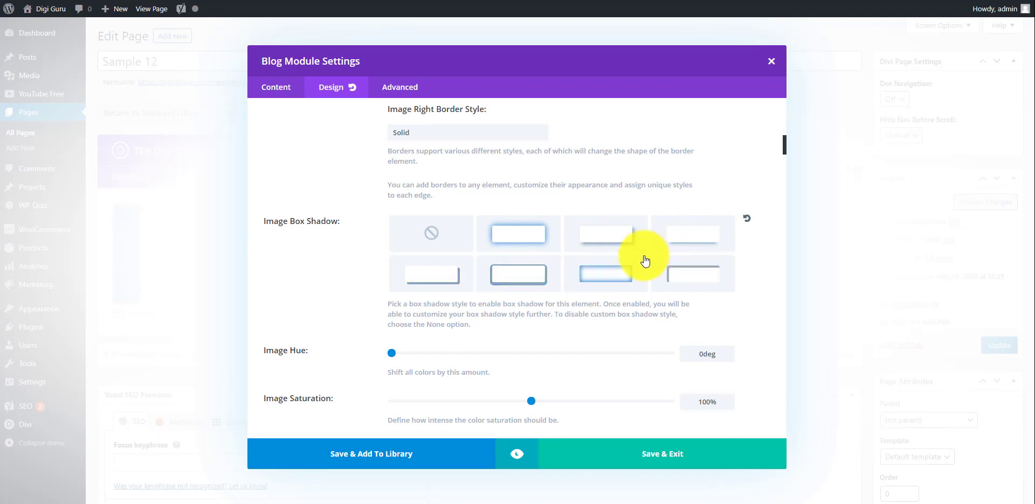
- Center the Blog module's text and set the title heading level to H1
scroll(644, 248, "down", 5)
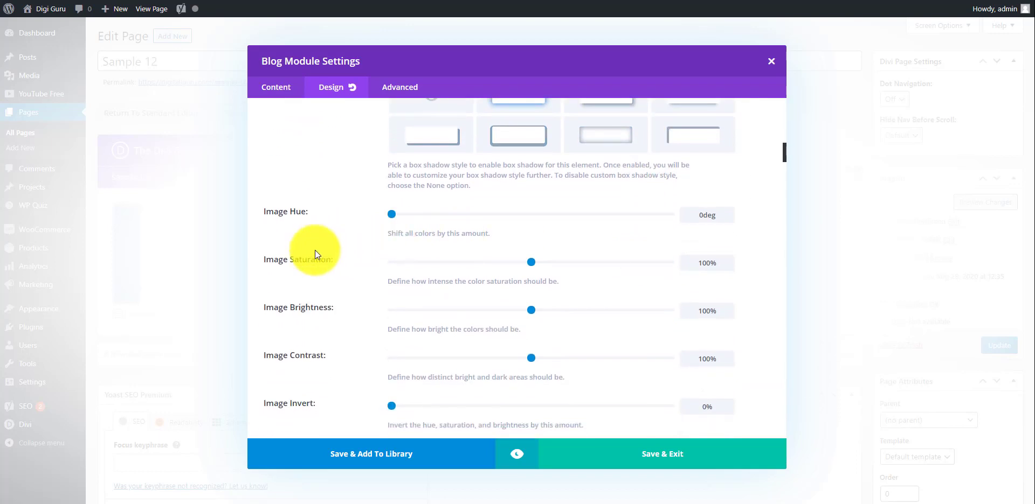
scroll(319, 299, "down", 3)
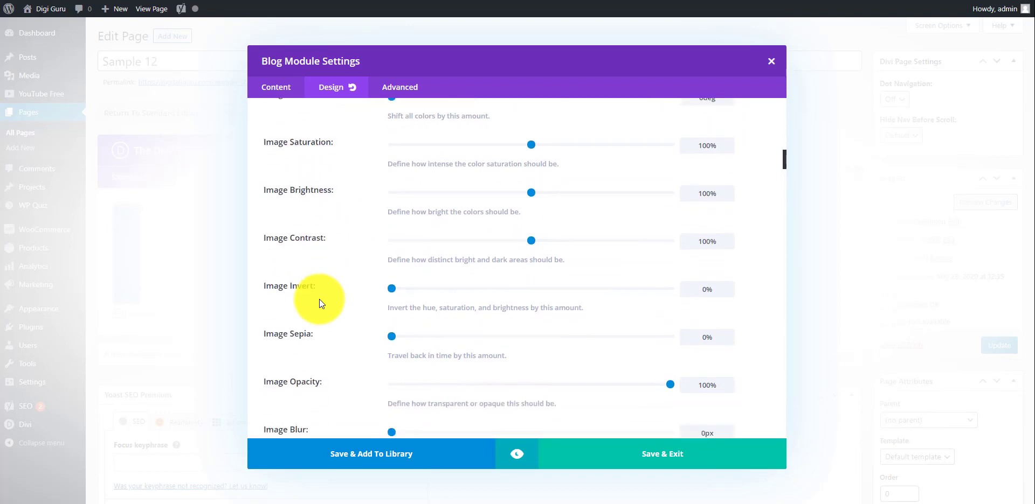
scroll(319, 300, "down", 4)
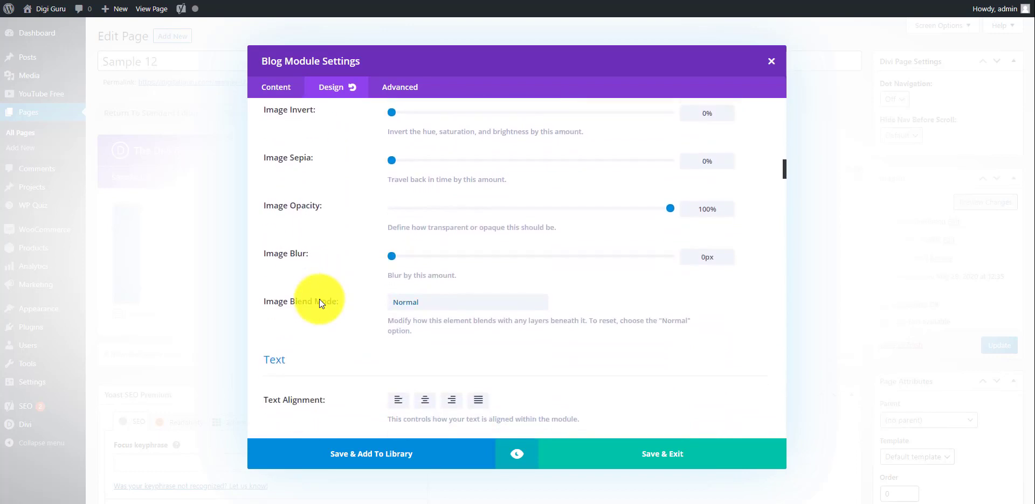
scroll(320, 299, "down", 1)
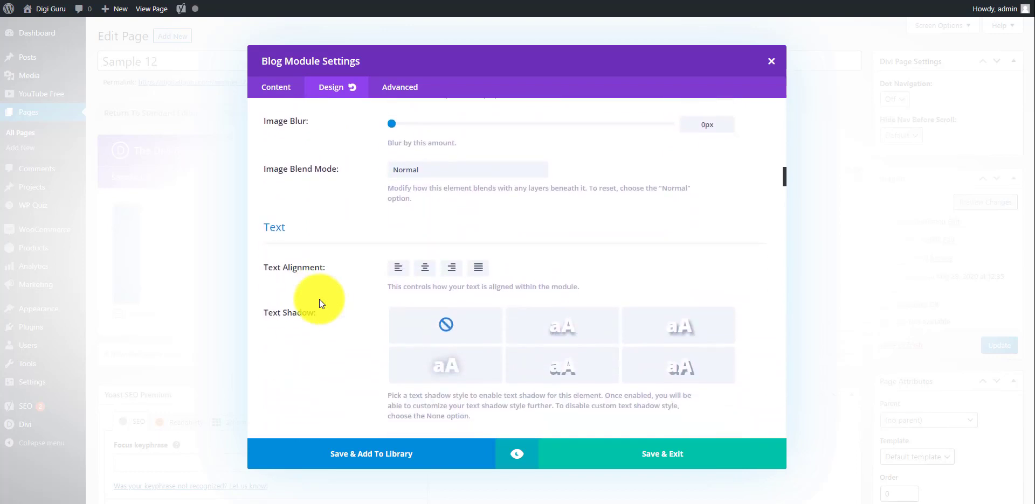
left_click(423, 269)
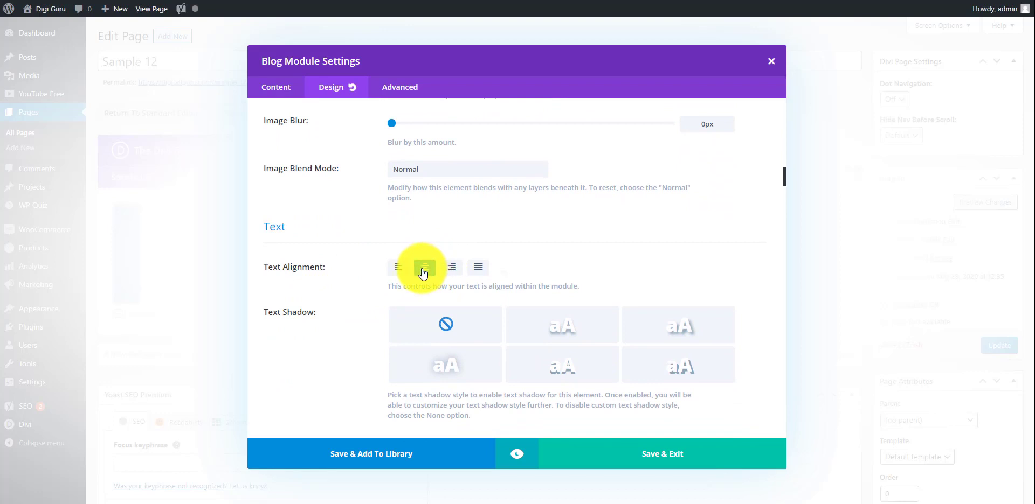
scroll(579, 305, "down", 4)
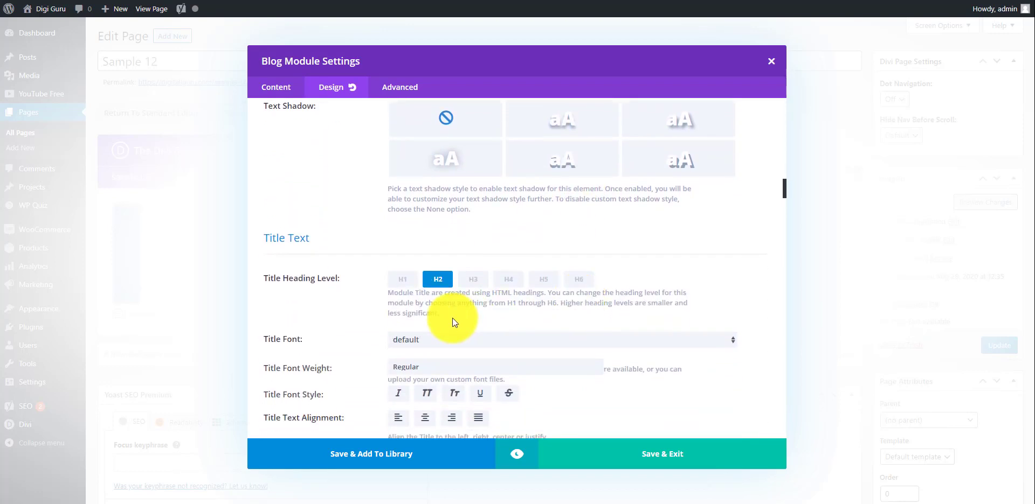
left_click(404, 286)
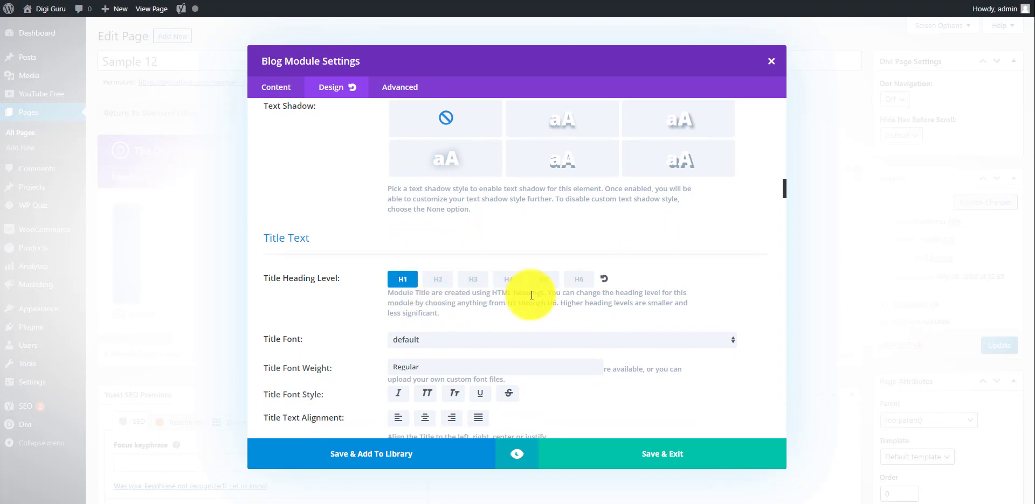
- Set the title font to Cabin, preview the posts with it, and close the preview
scroll(468, 231, "down", 2)
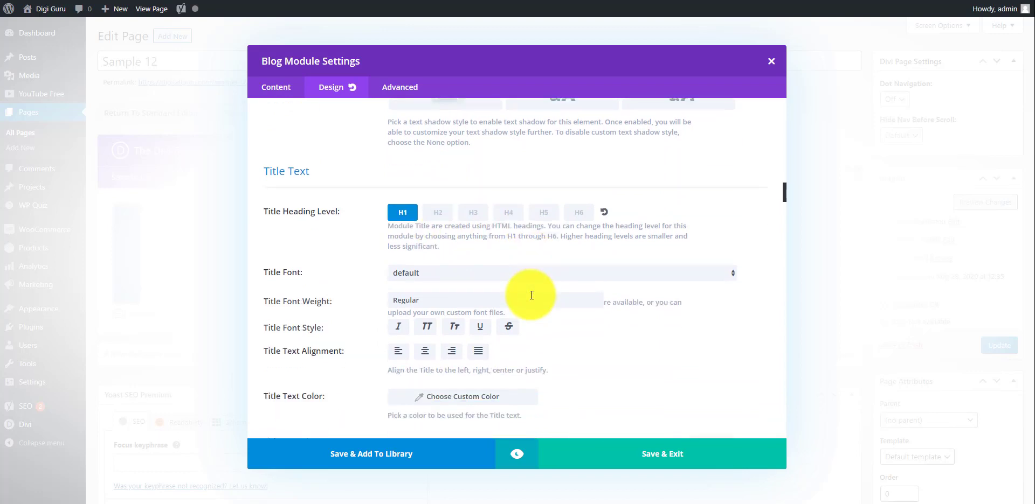
left_click(484, 263)
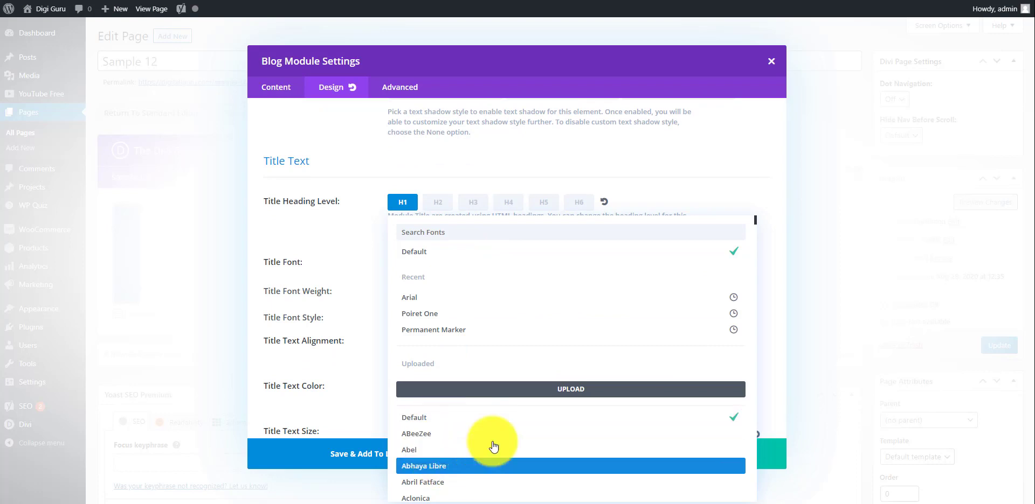
scroll(485, 450, "down", 6)
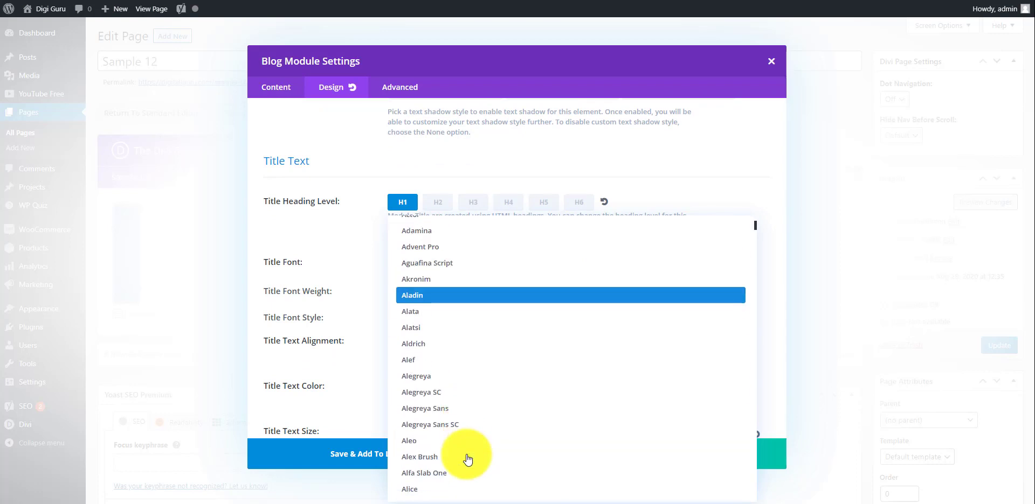
scroll(463, 437, "down", 15)
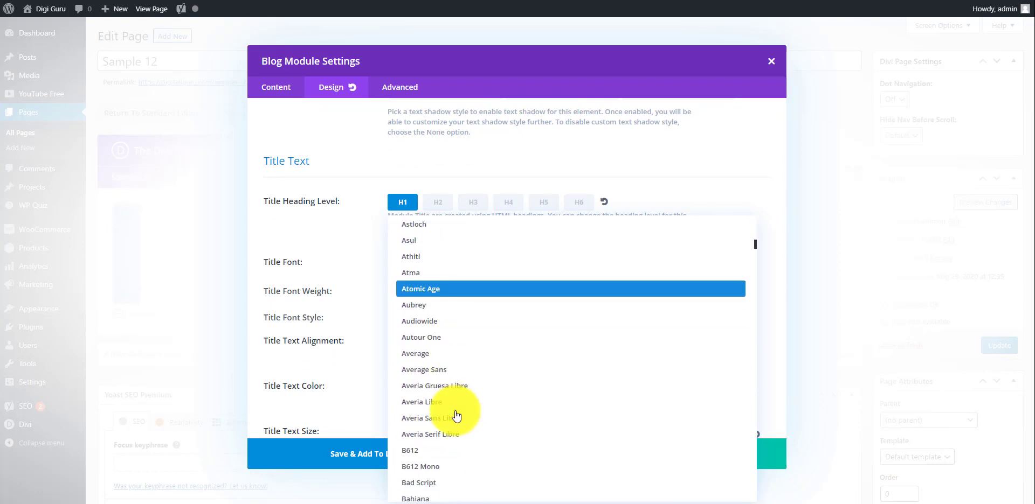
scroll(456, 416, "down", 8)
scroll(452, 420, "down", 14)
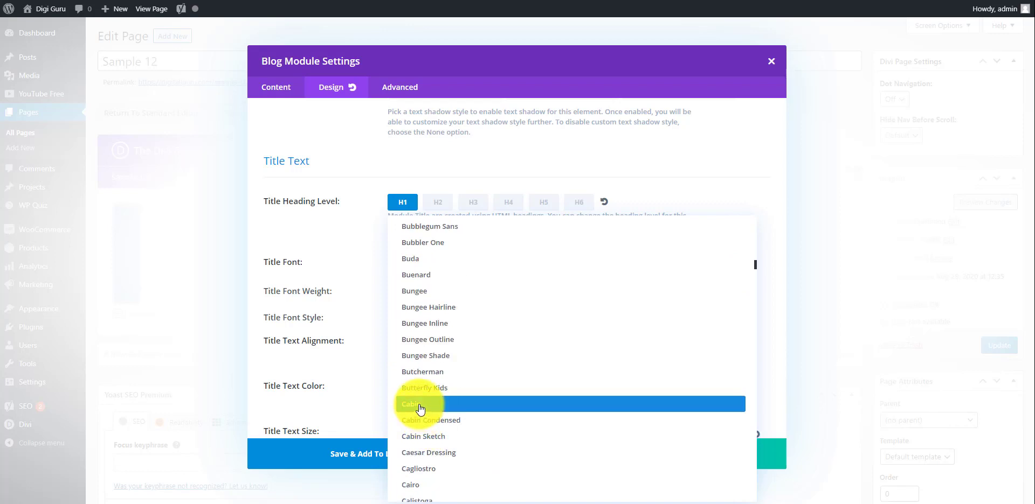
left_click(421, 404)
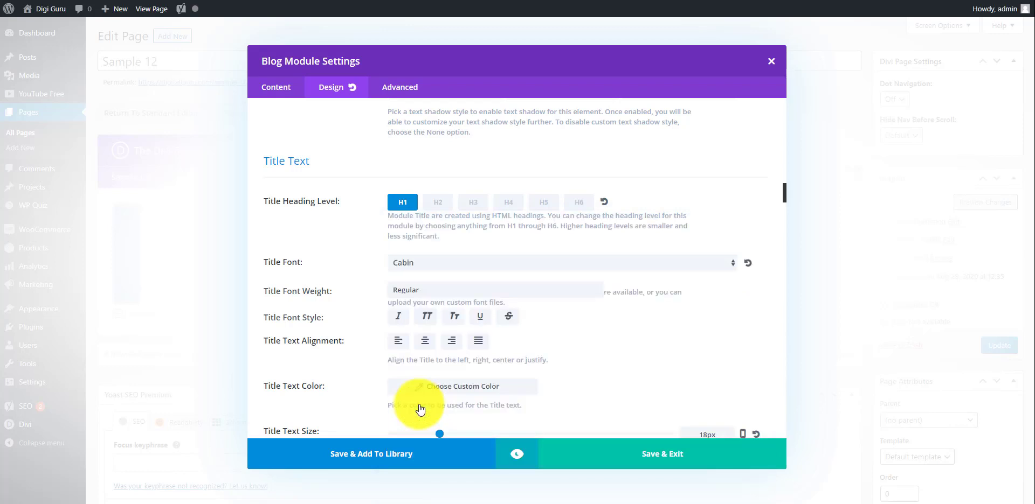
left_click(518, 463)
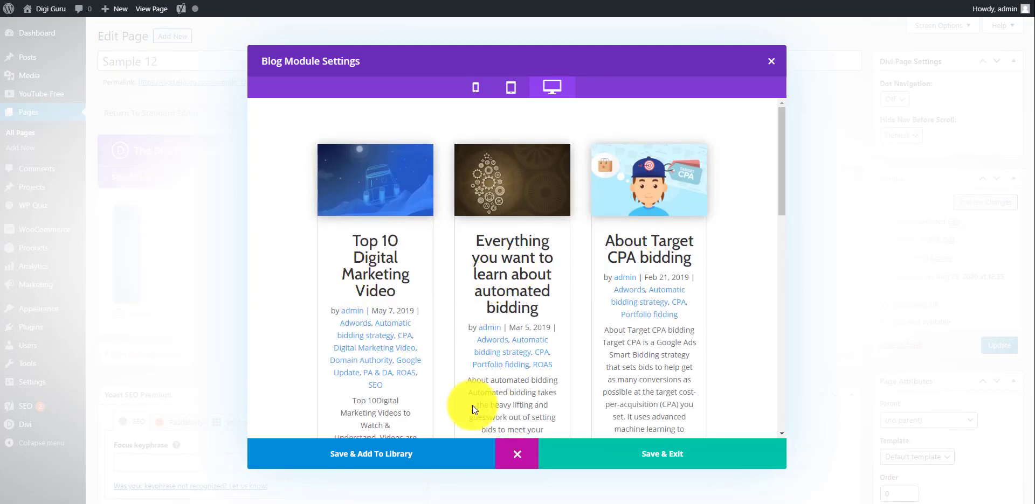
left_click(519, 455)
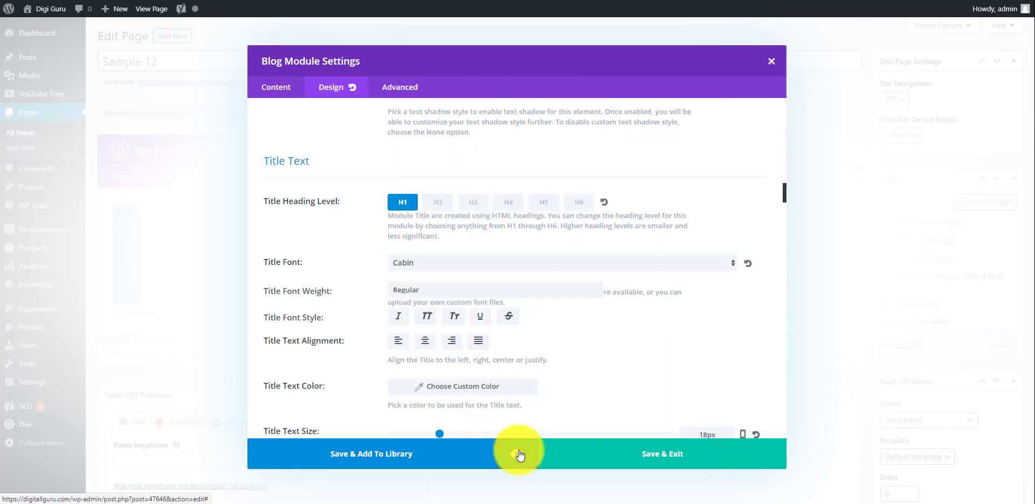
- Set the Blog module's title font to Bungee Inline
left_click(431, 264)
scroll(448, 437, "down", 5)
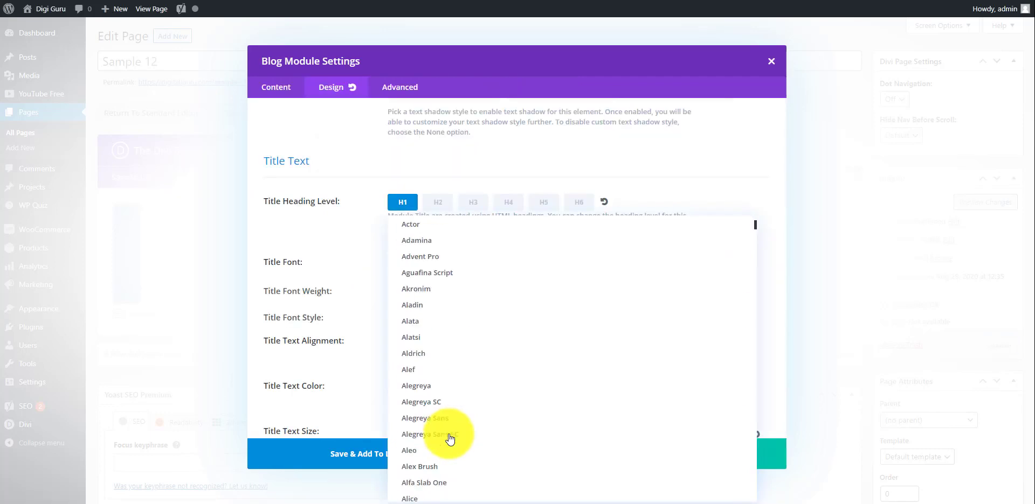
scroll(449, 439, "down", 20)
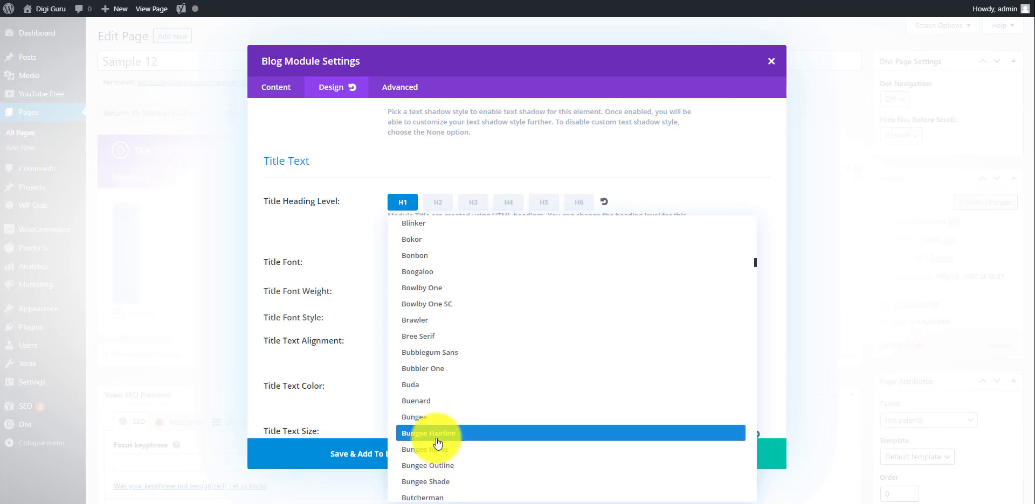
left_click(439, 456)
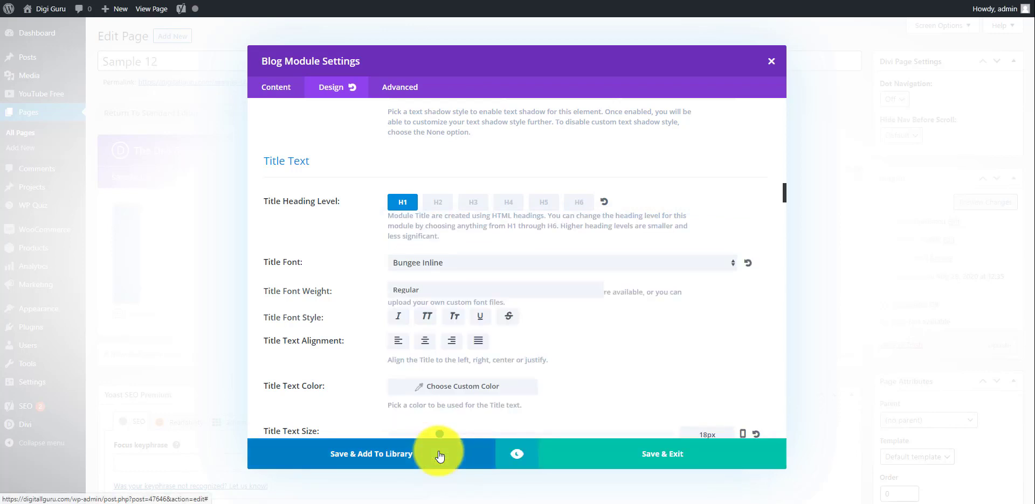
- Preview all the posts with the Bungee Inline titles, and close the preview
left_click(516, 457)
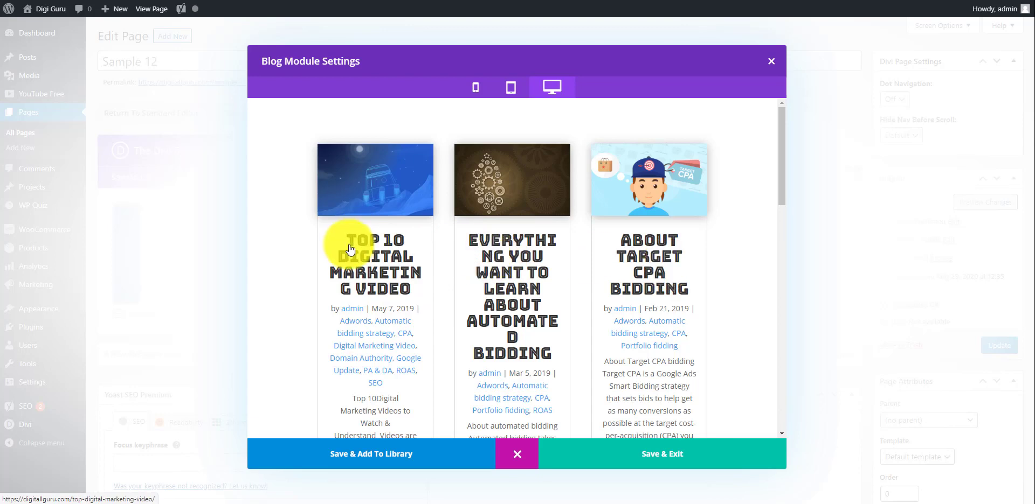
scroll(488, 291, "down", 8)
scroll(496, 299, "down", 6)
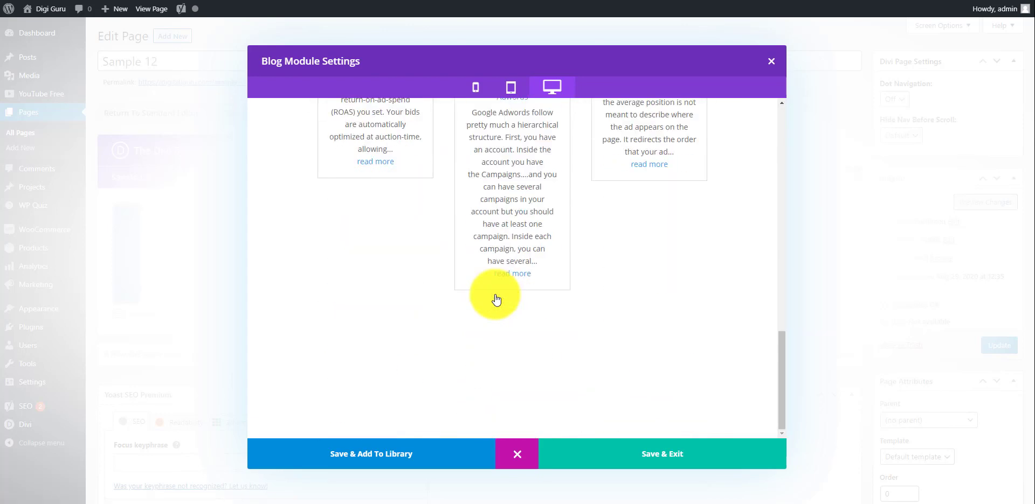
left_click(515, 454)
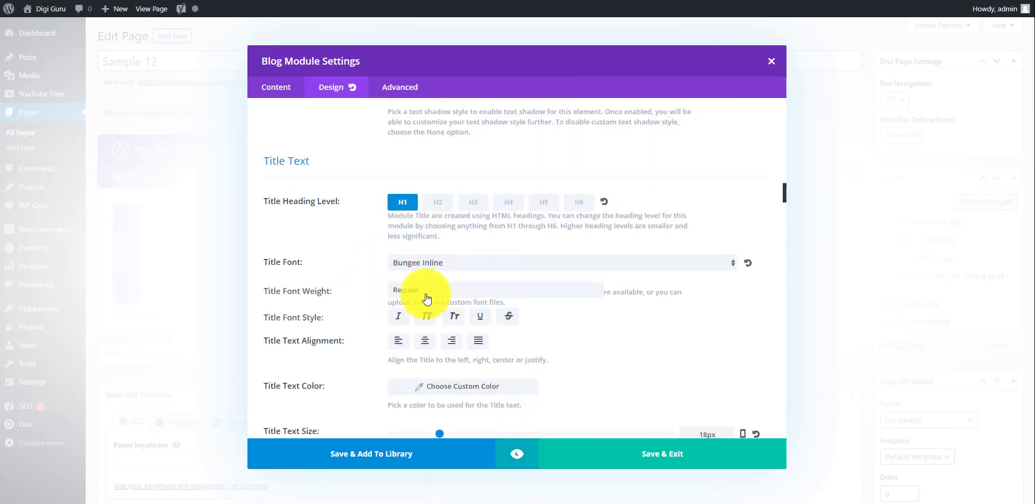
- Look at the title font weight options and the title text settings below them
left_click(467, 294)
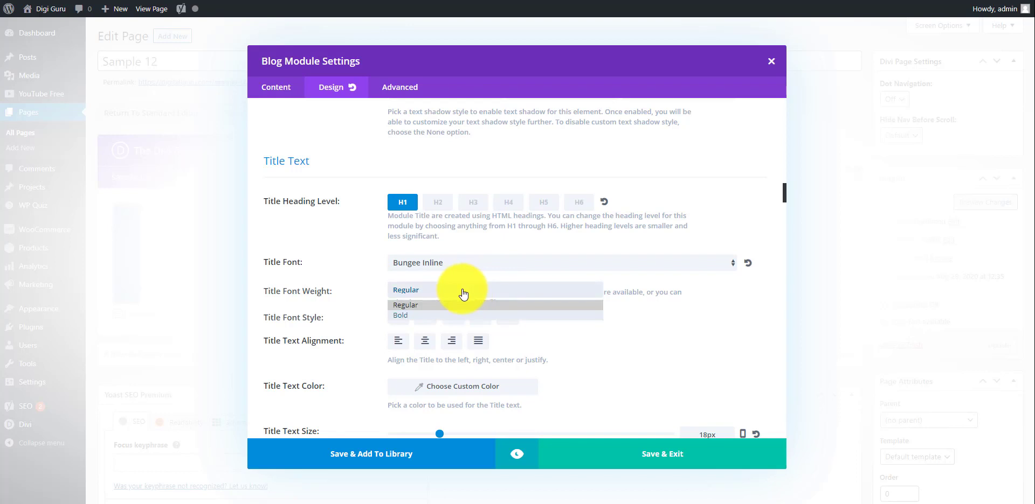
left_click(583, 338)
scroll(583, 338, "down", 1)
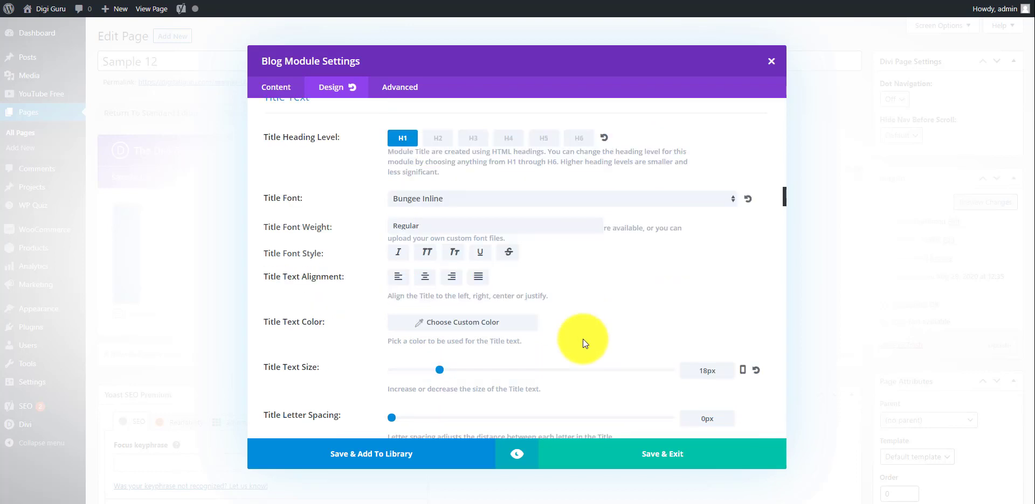
- Look through the title text size, letter spacing, line height and text shadow options
scroll(648, 287, "down", 1)
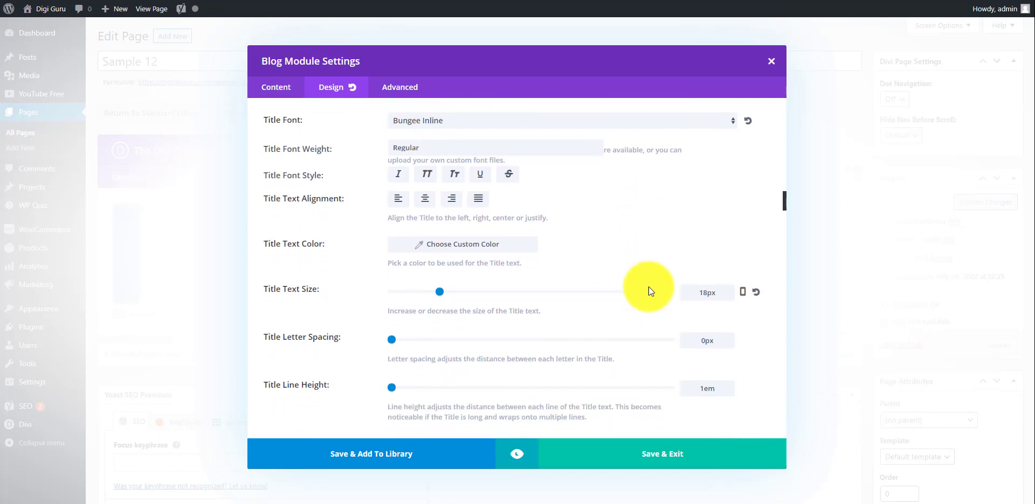
scroll(648, 287, "down", 1)
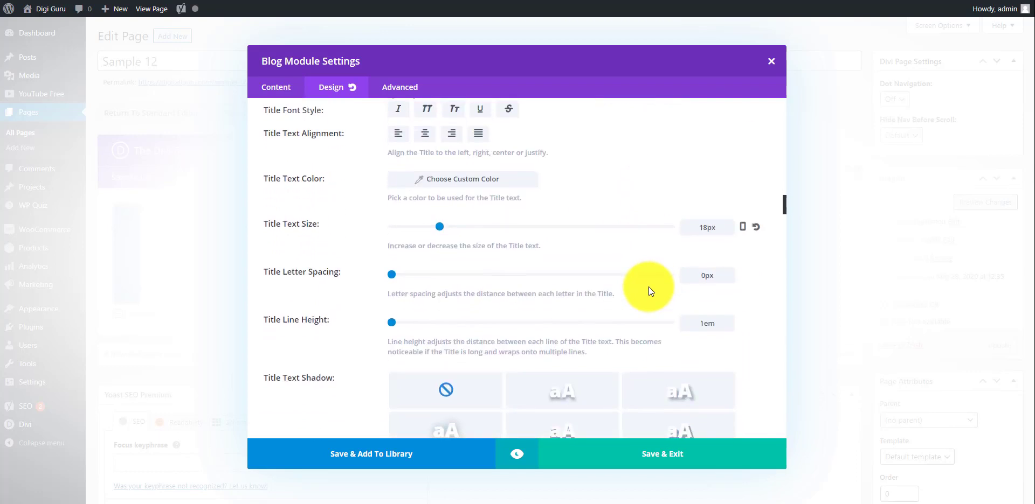
scroll(547, 333, "down", 1)
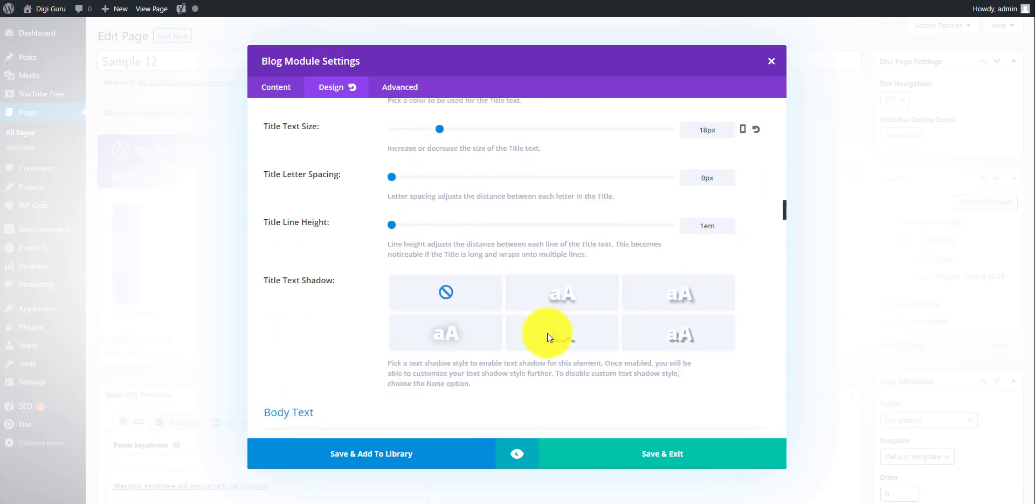
- Check the Blog module's included categories and date format in the content settings, and preview the module in desktop view
left_click(278, 87)
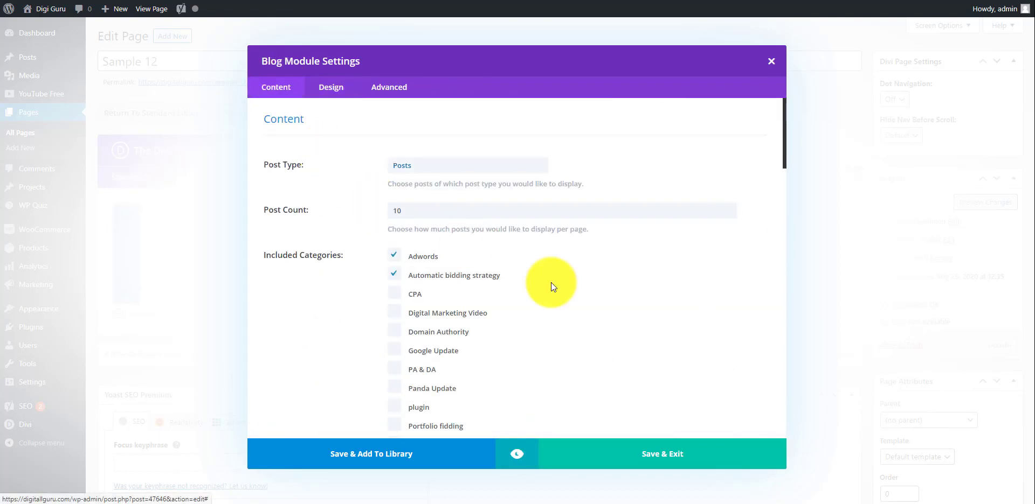
scroll(551, 282, "down", 4)
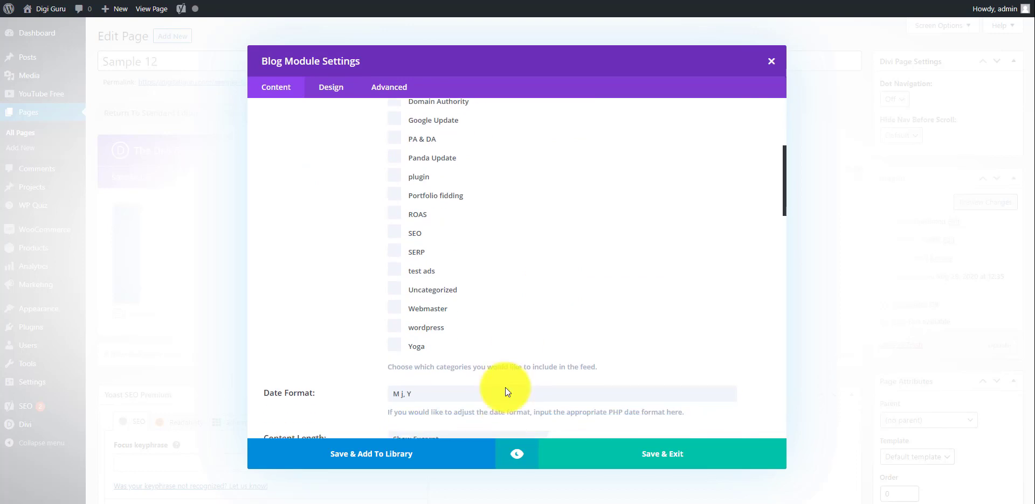
left_click(516, 454)
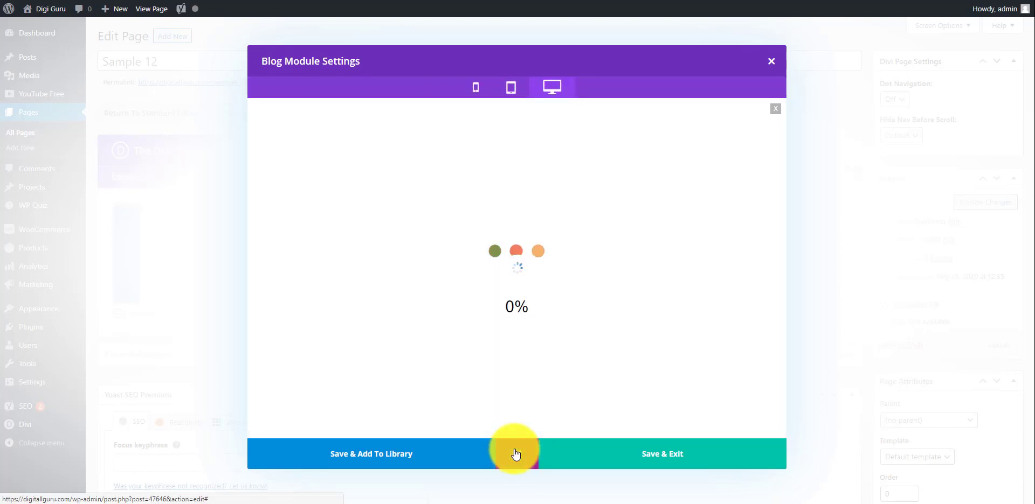